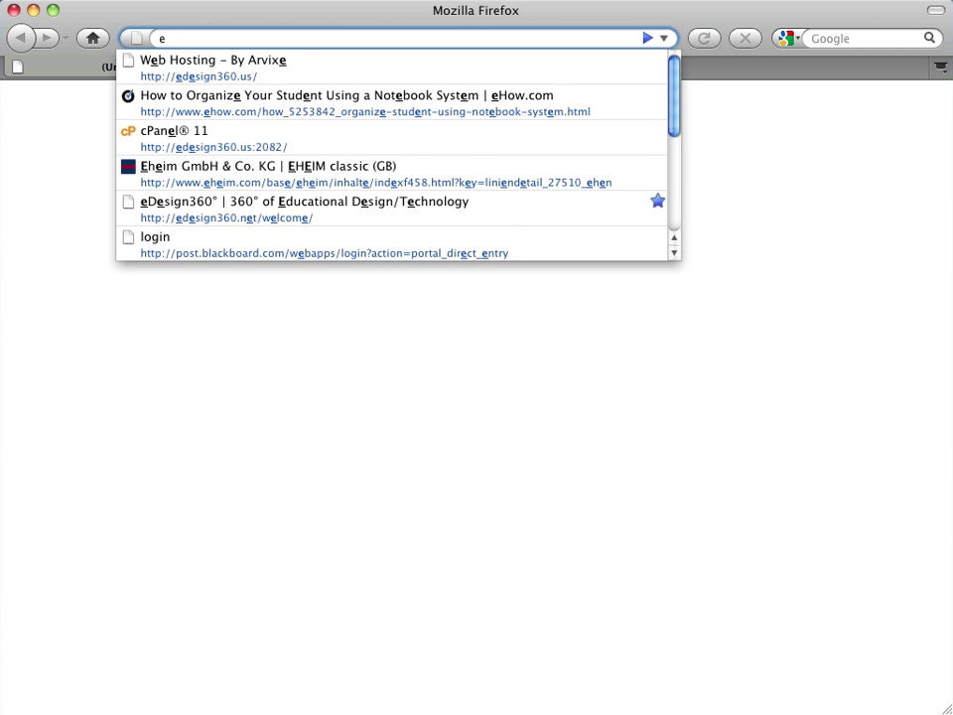
- Load edesign360.us in Firefox to see its Arvixe under-construction page
type("desi")
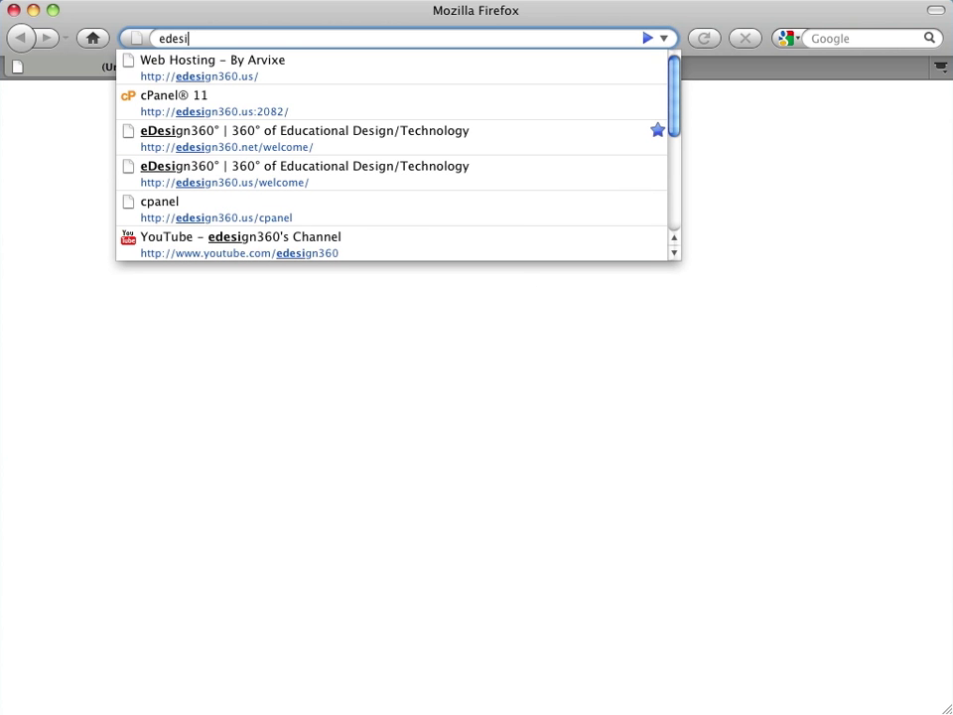
type("gn3")
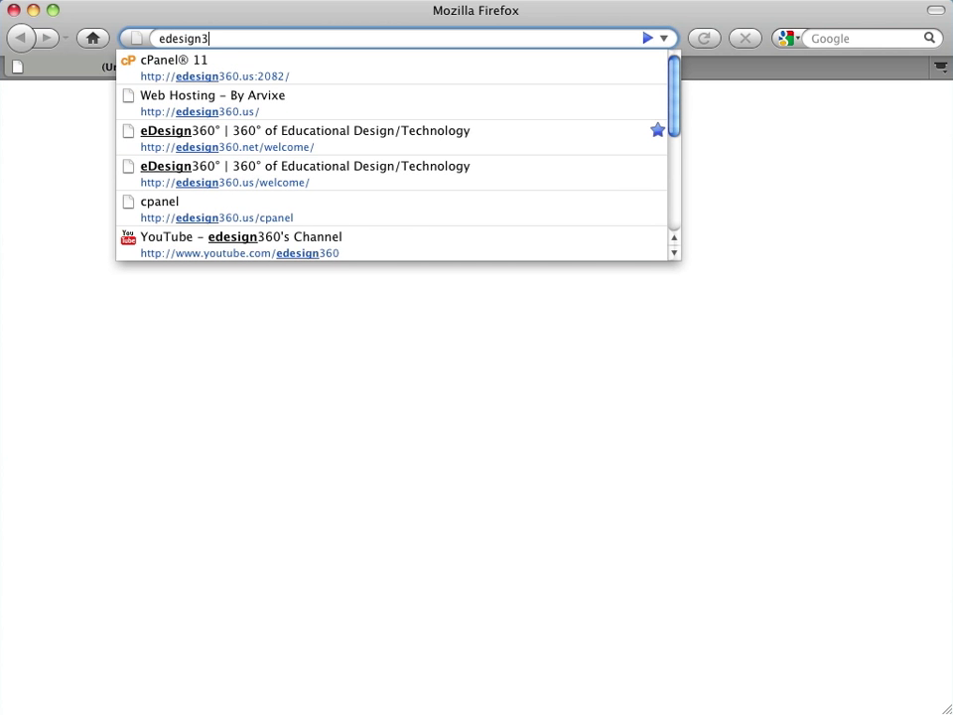
type("60.us")
key("Return")
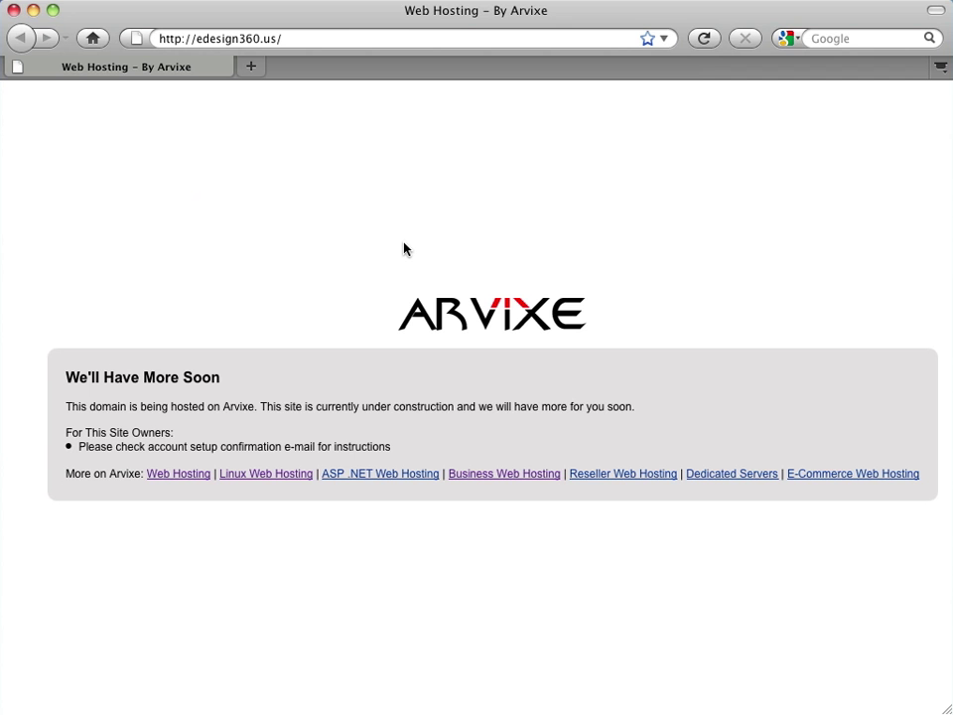
- Append cpanel to the edesign360.us address and go there
left_click(323, 39)
left_click(323, 39)
left_click(323, 39)
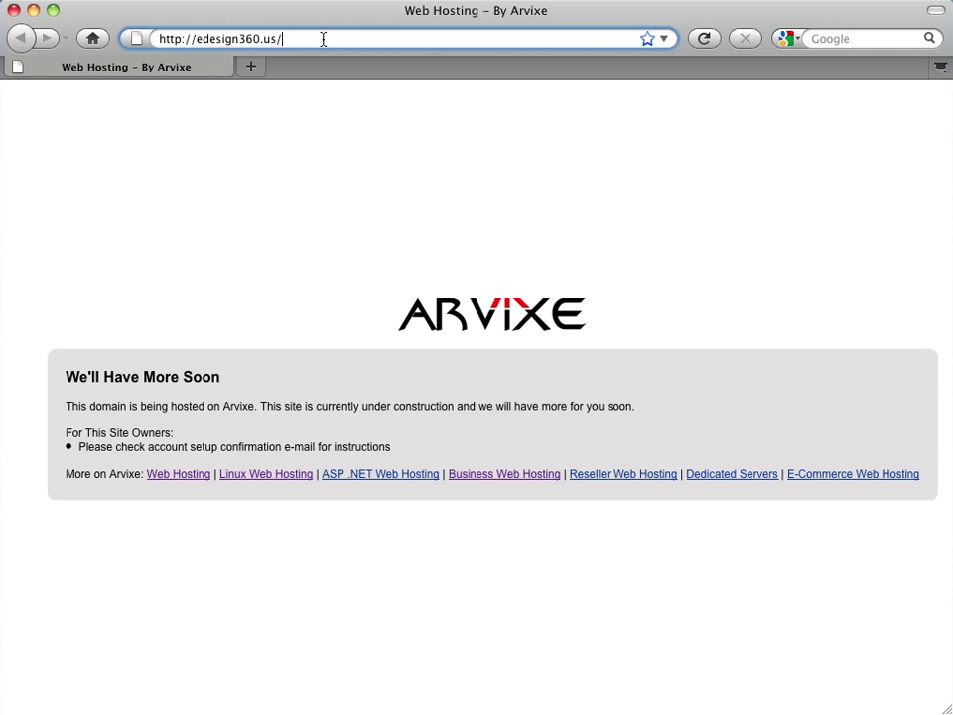
type("c")
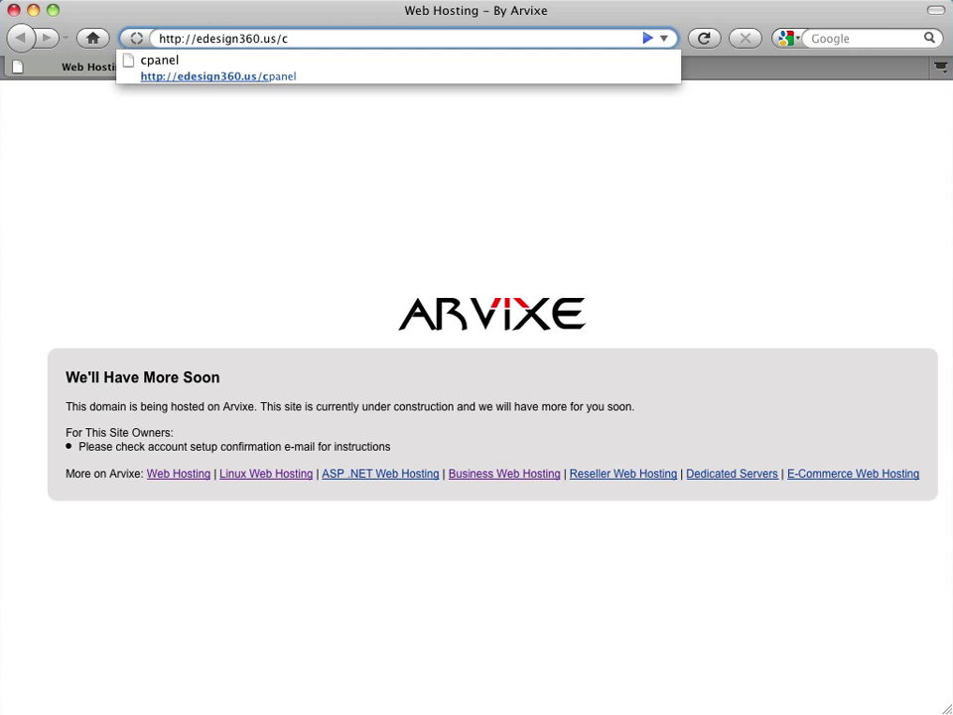
type("panel")
key("Return")
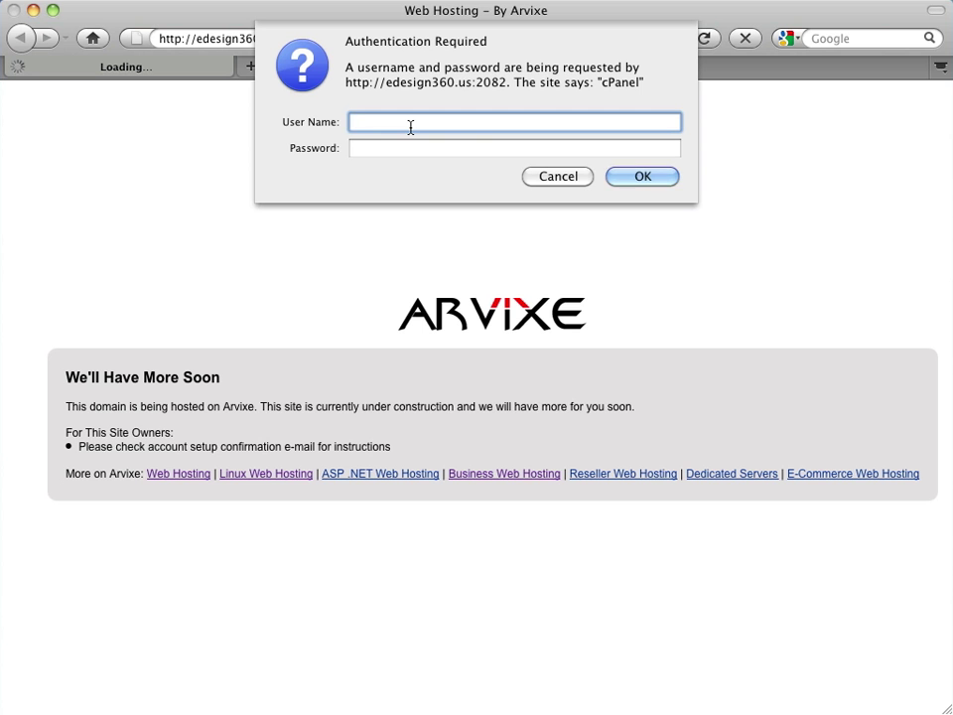
- Sign in to cPanel with the account user name and password
left_click(408, 145)
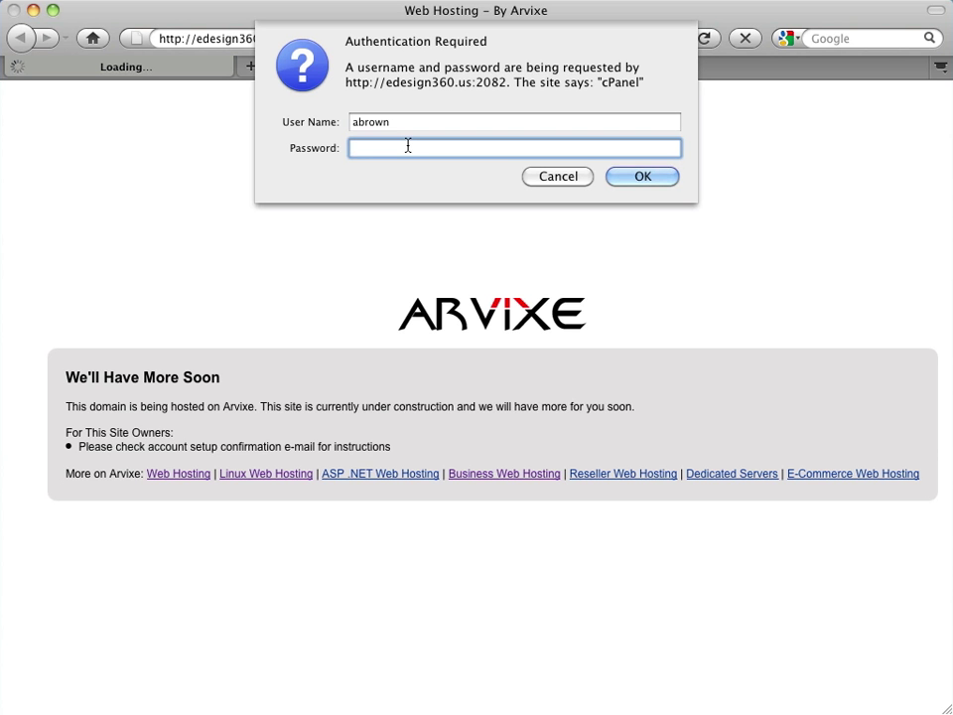
type("••••••••")
left_click(641, 182)
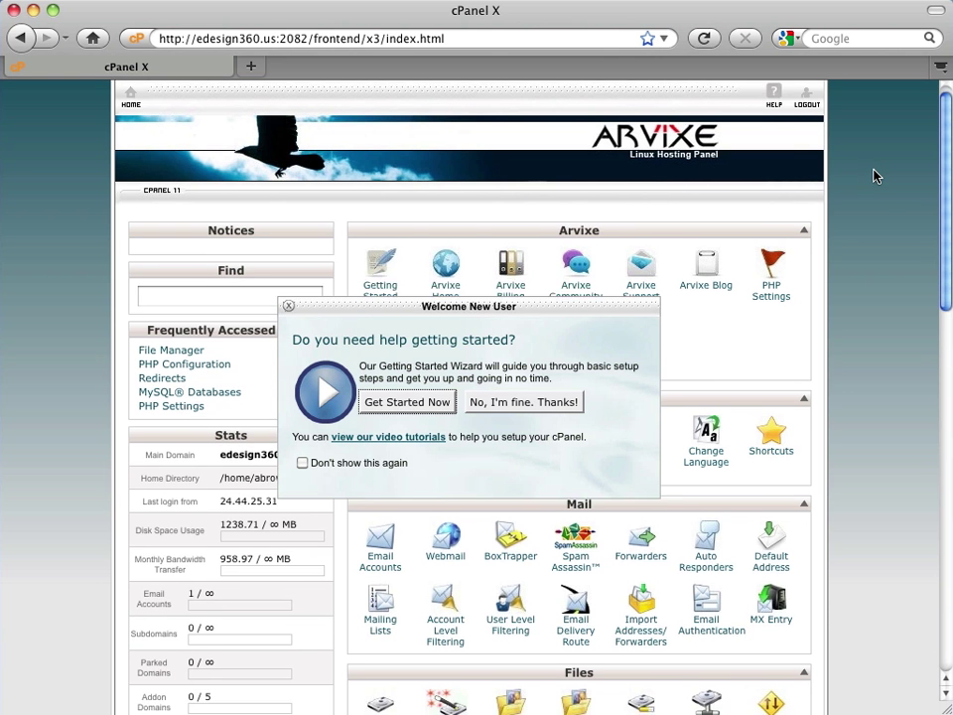
- Decline the Welcome New User prompt with 'No, I'm fine. Thanks!'
scroll(874, 176, "down", 1)
scroll(874, 176, "down", 8)
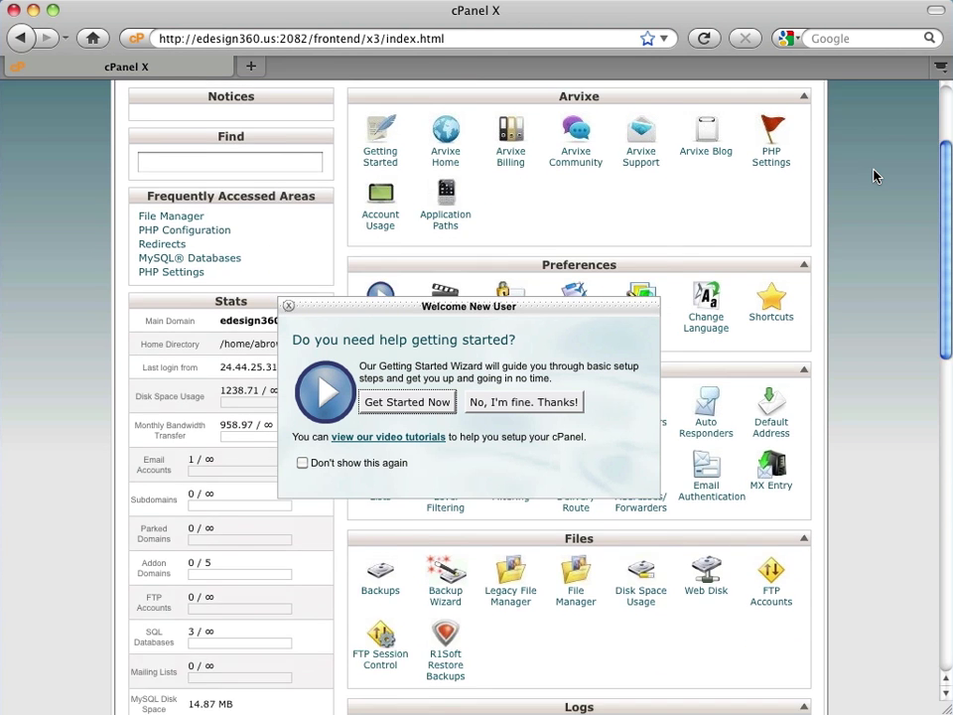
scroll(874, 176, "down", 12)
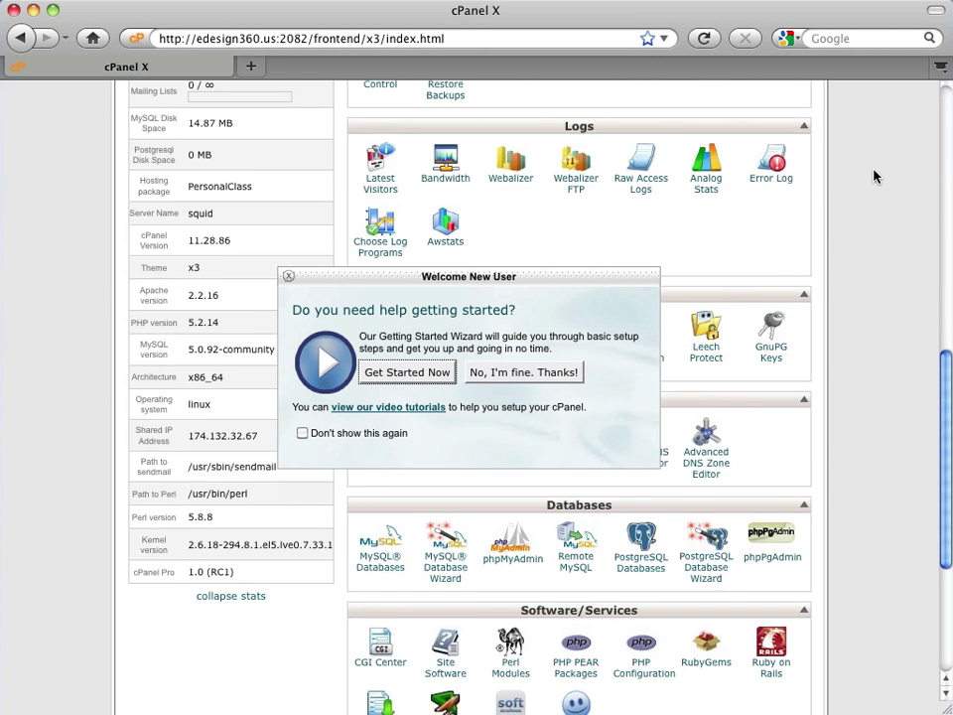
scroll(874, 176, "up", 7)
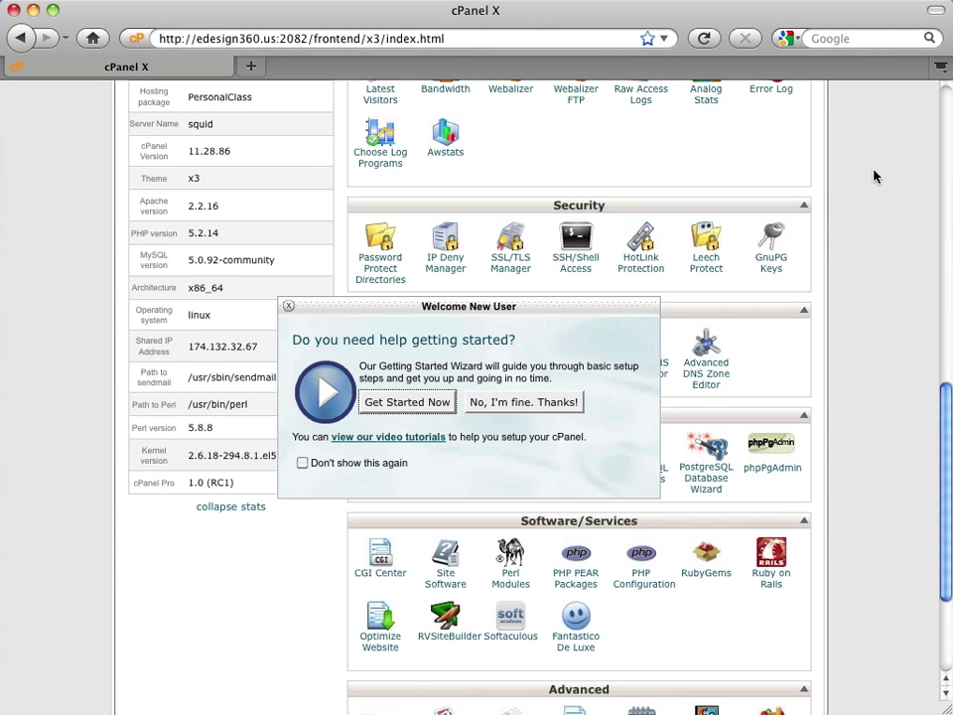
scroll(874, 175, "up", 6)
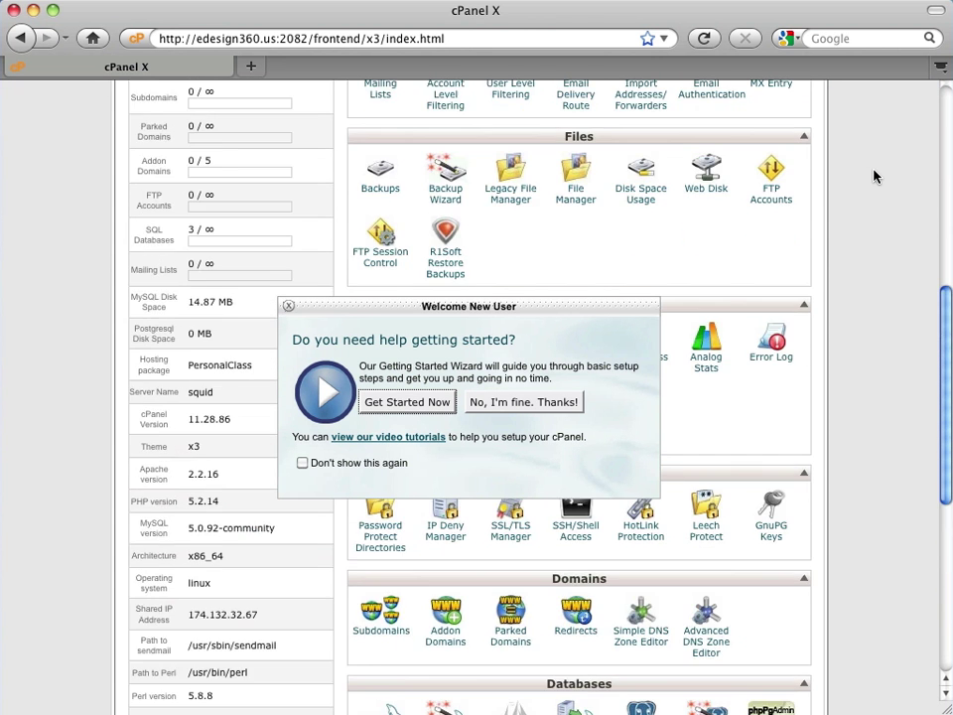
scroll(874, 176, "up", 2)
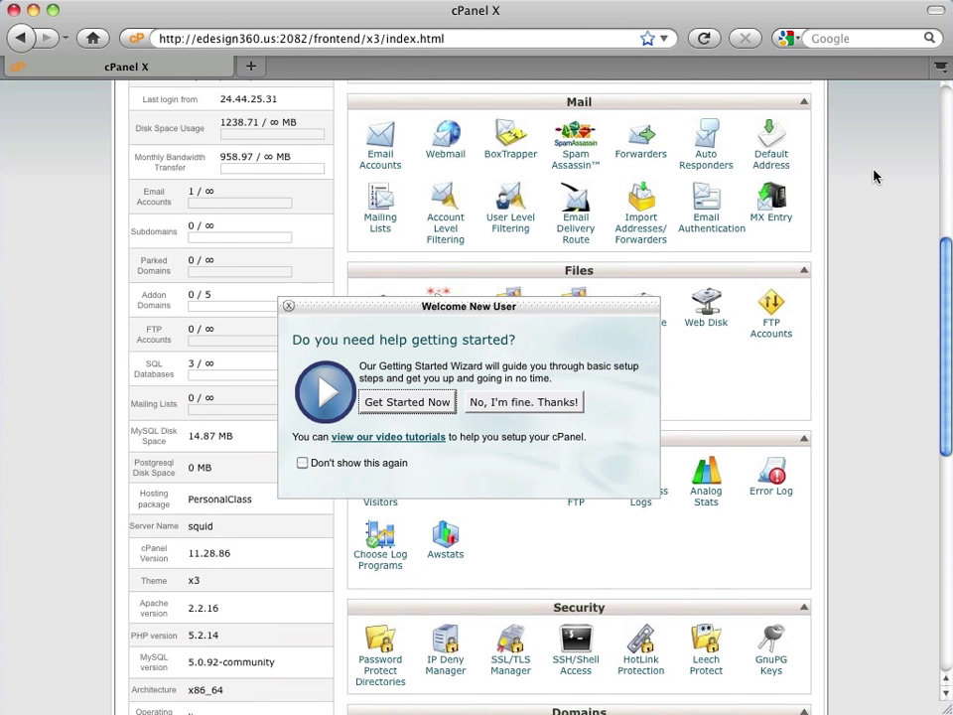
scroll(874, 176, "up", 8)
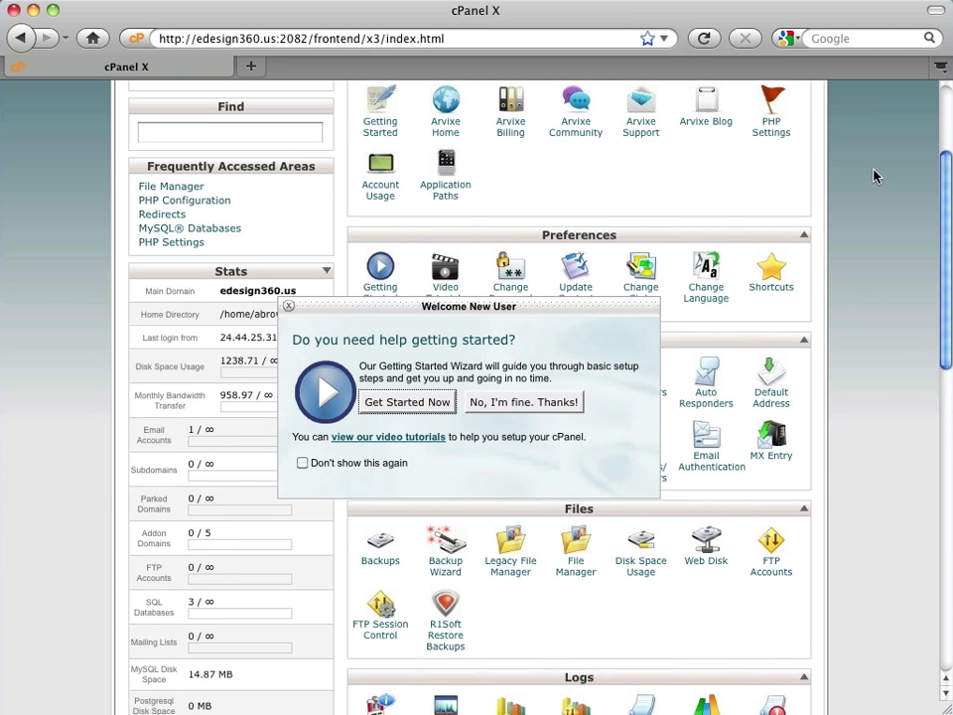
scroll(874, 176, "up", 2)
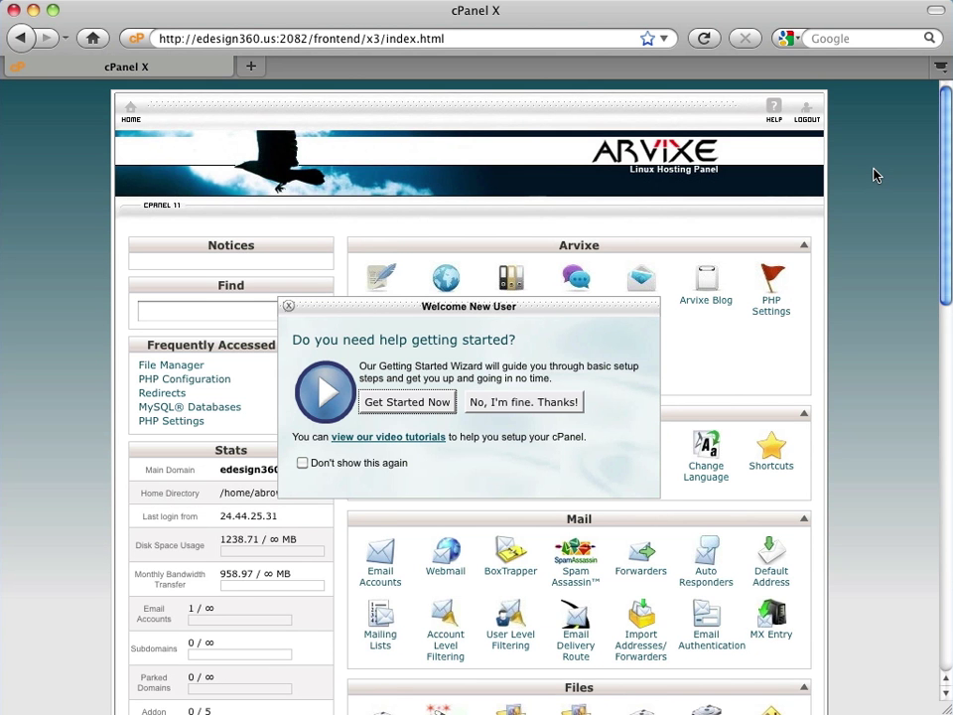
left_click(548, 402)
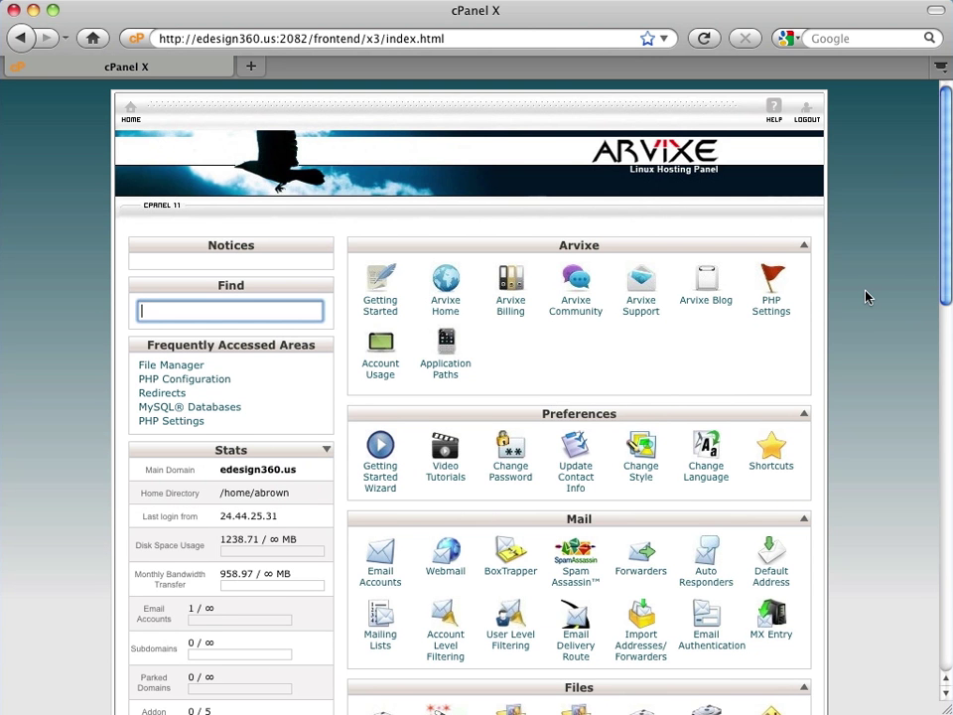
- Scroll down the cPanel home page to the Software/Services section
scroll(865, 295, "down", 3)
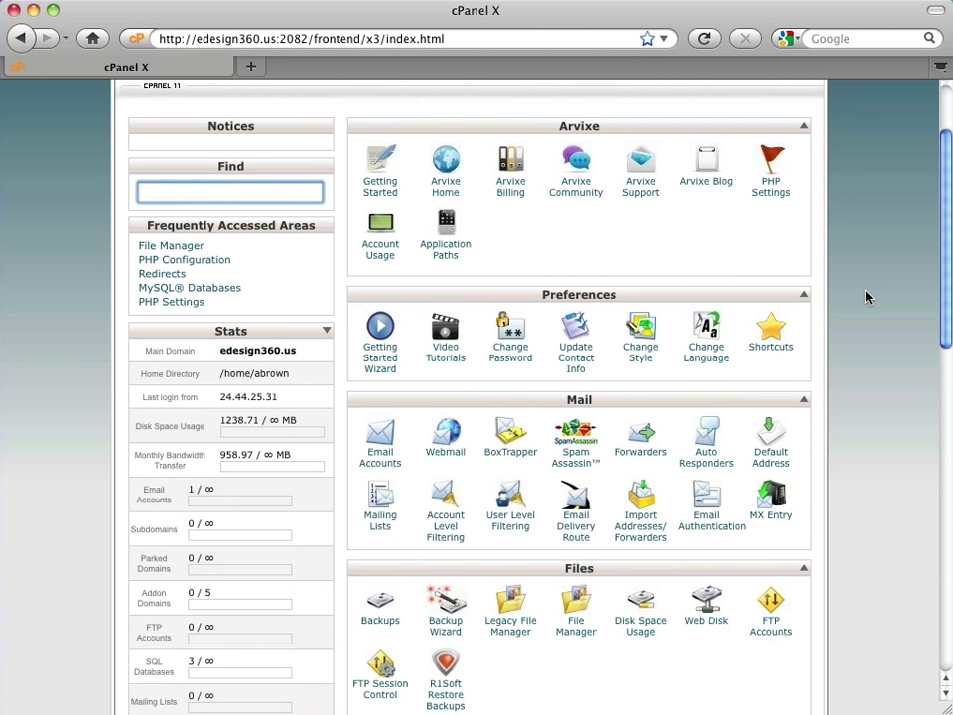
scroll(865, 296, "down", 2)
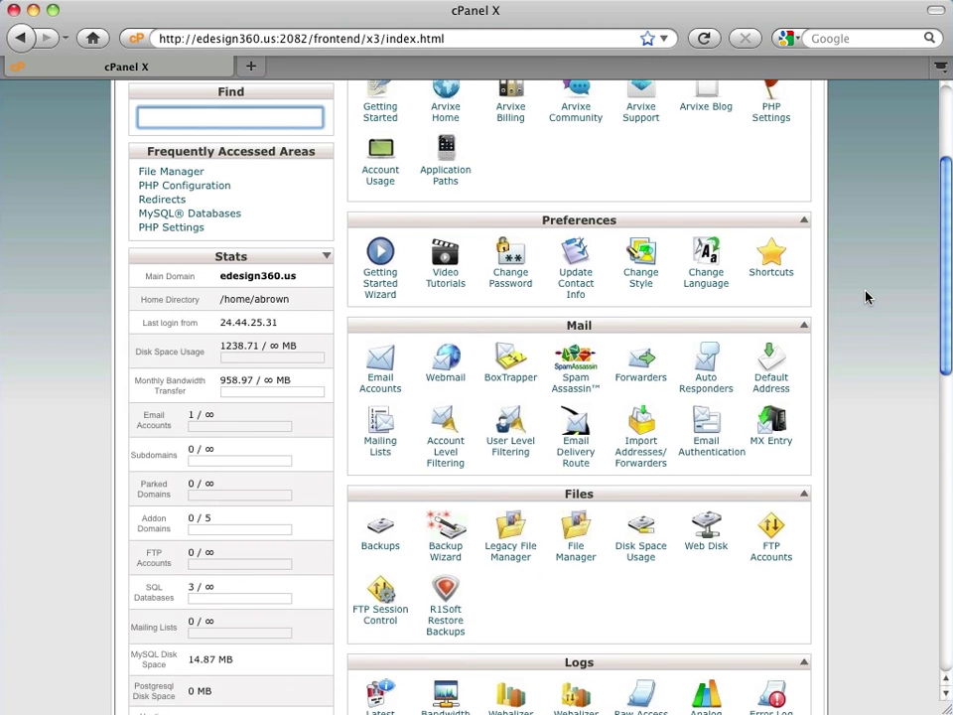
scroll(866, 296, "down", 1)
scroll(865, 296, "down", 4)
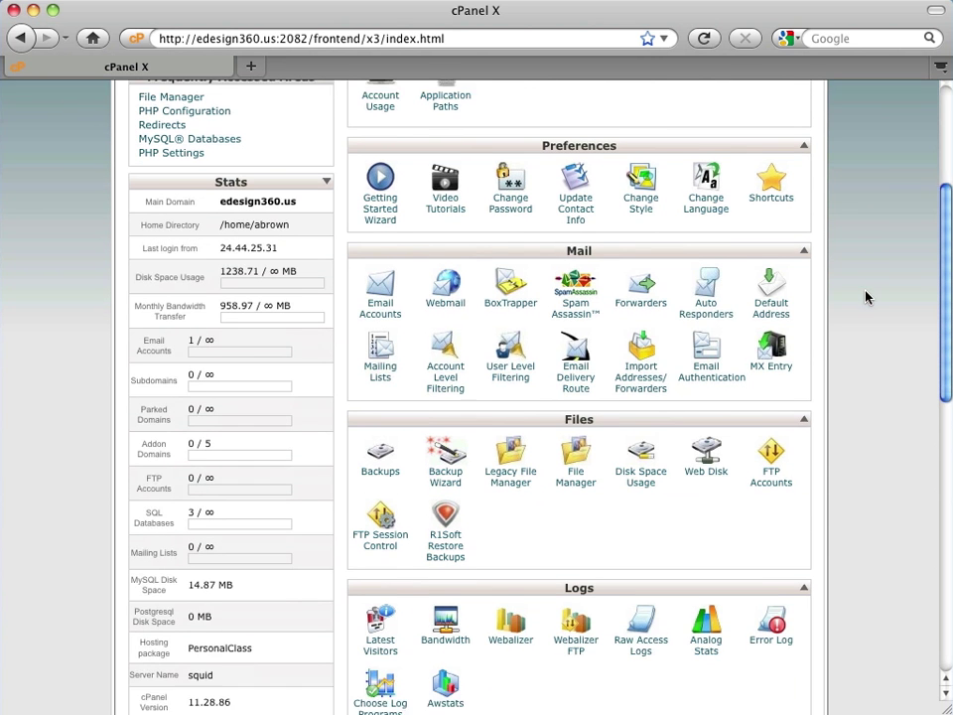
scroll(865, 296, "down", 4)
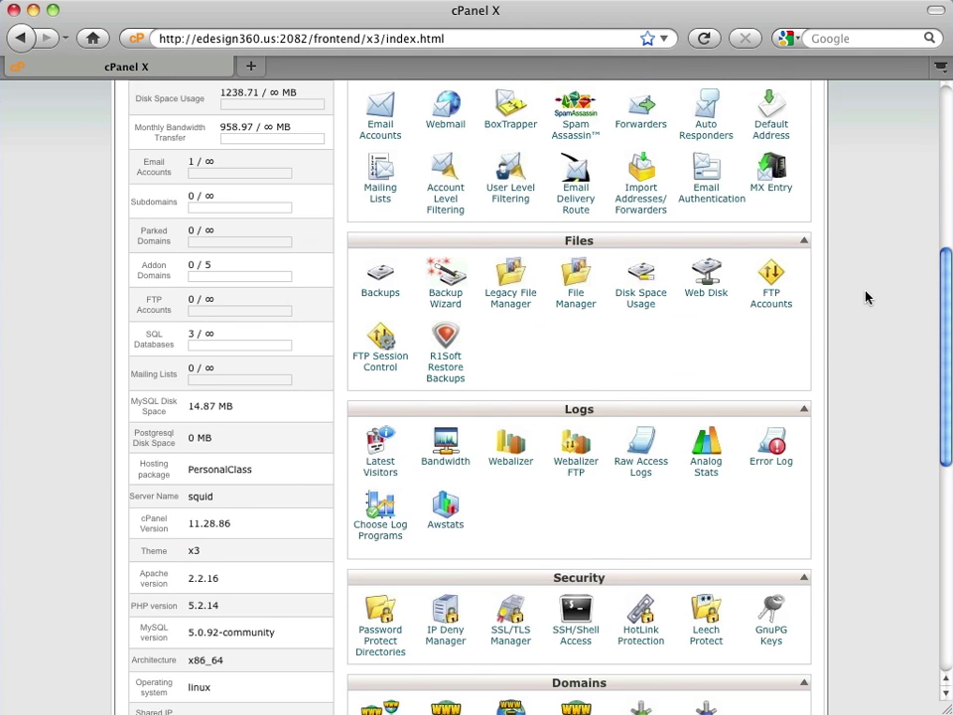
scroll(866, 296, "down", 4)
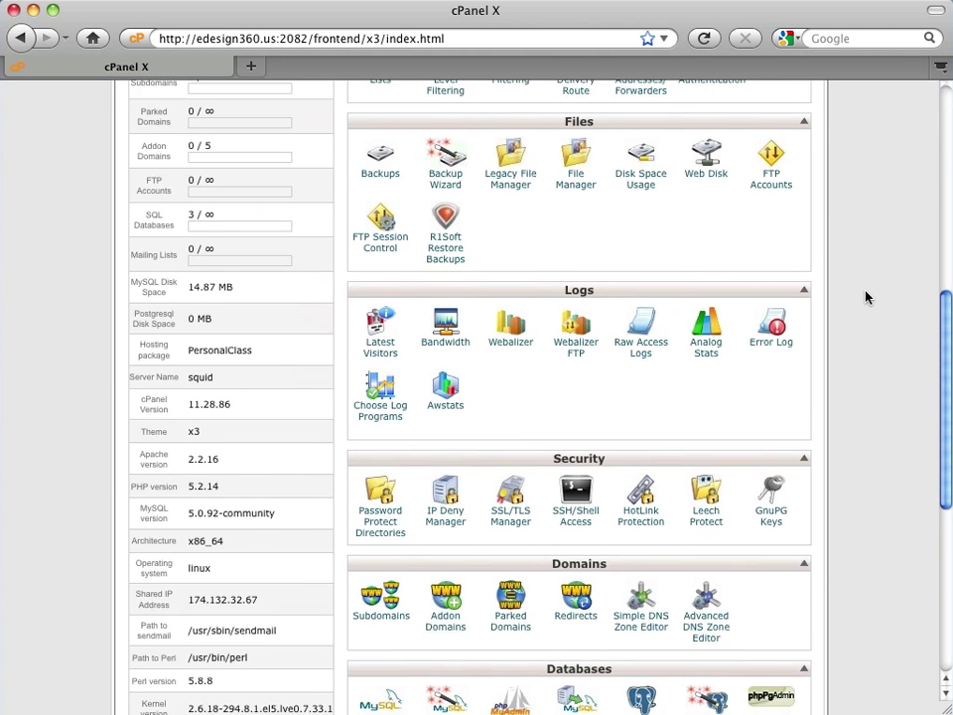
scroll(865, 296, "down", 2)
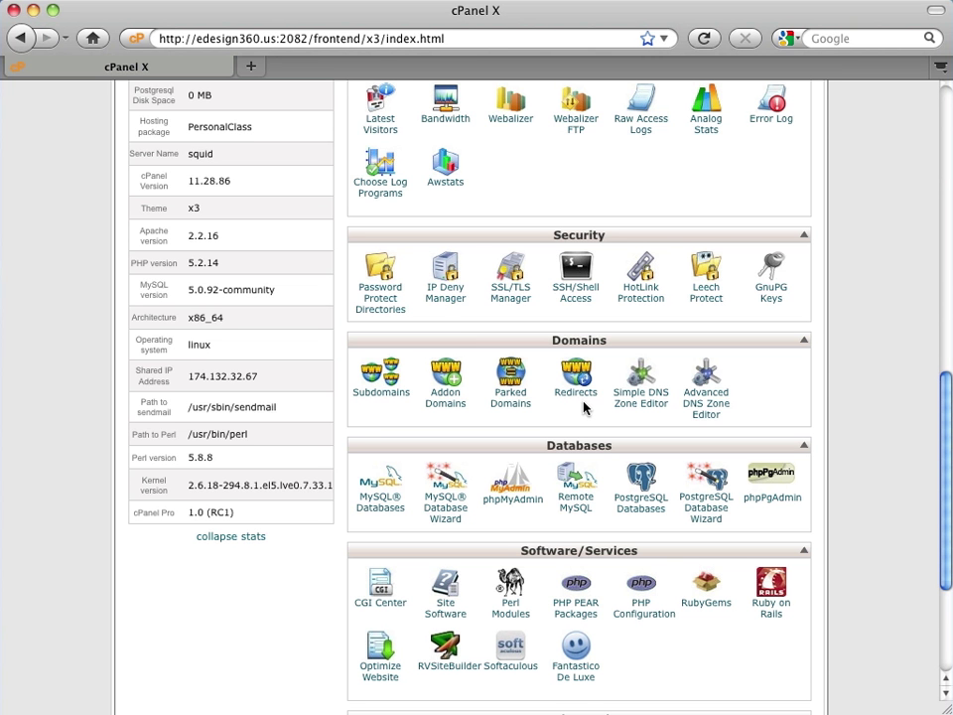
scroll(881, 416, "down", 3)
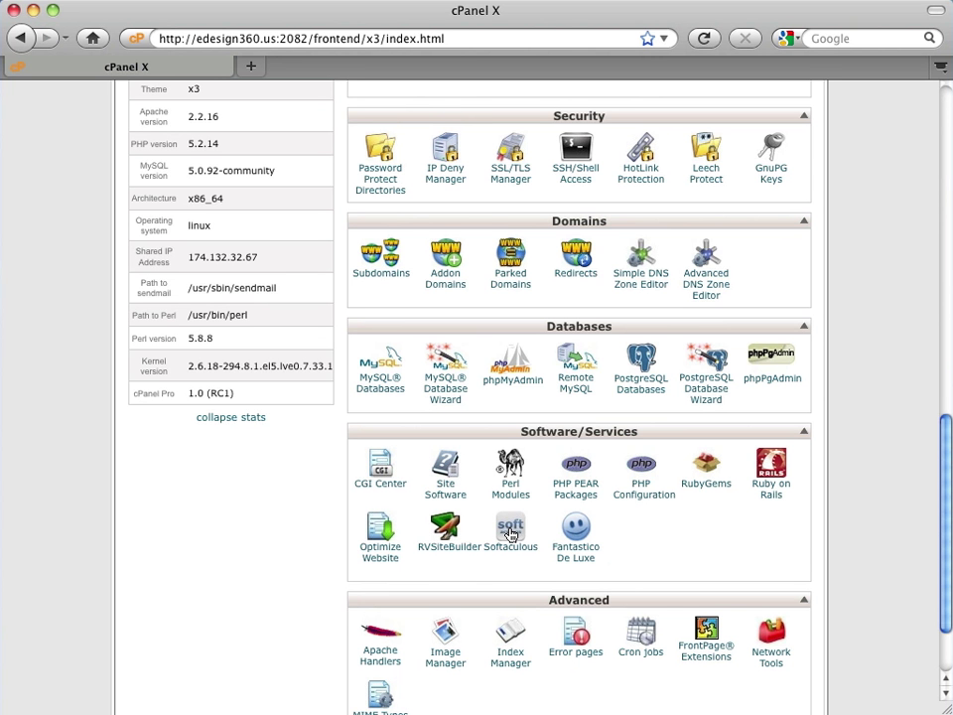
- Open Softaculous and go to WordPress under the Blogs category
left_click(509, 532)
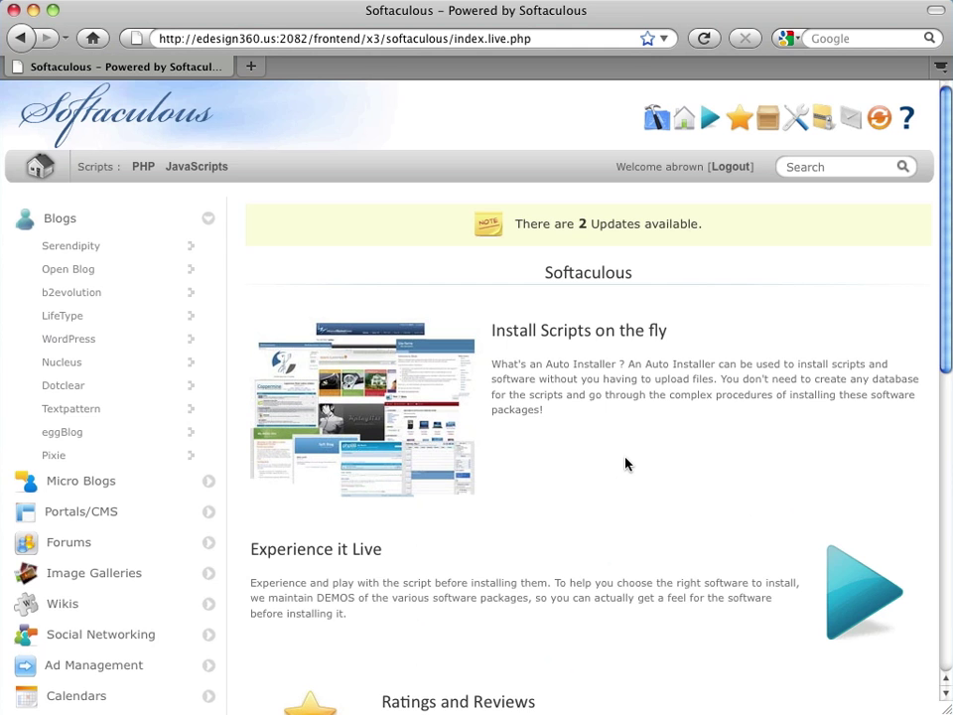
scroll(625, 464, "down", 2)
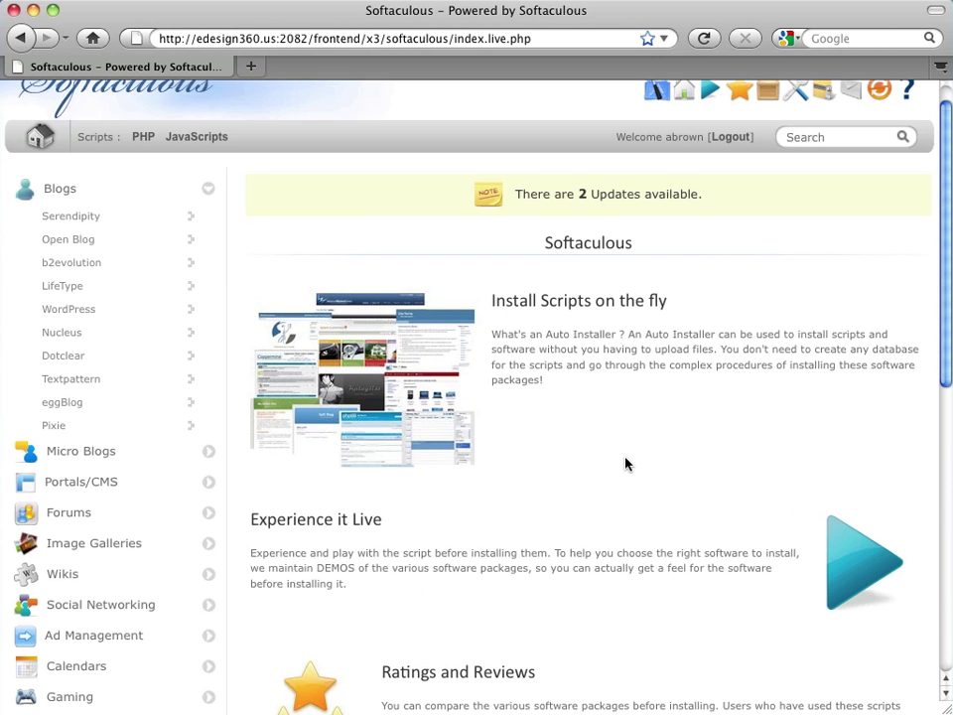
left_click(46, 195)
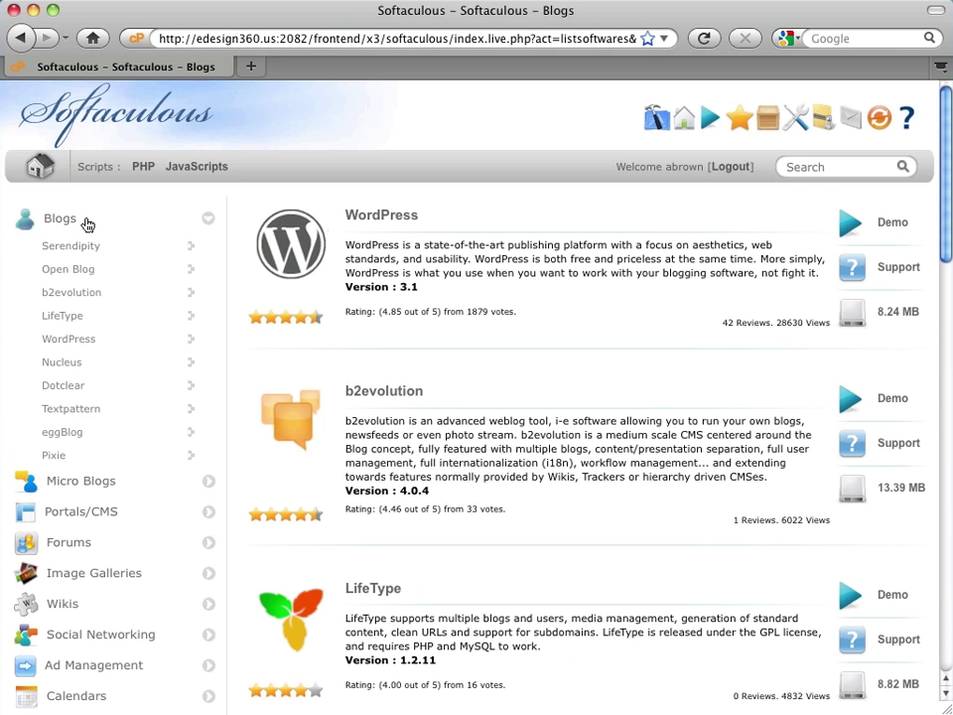
left_click(210, 226)
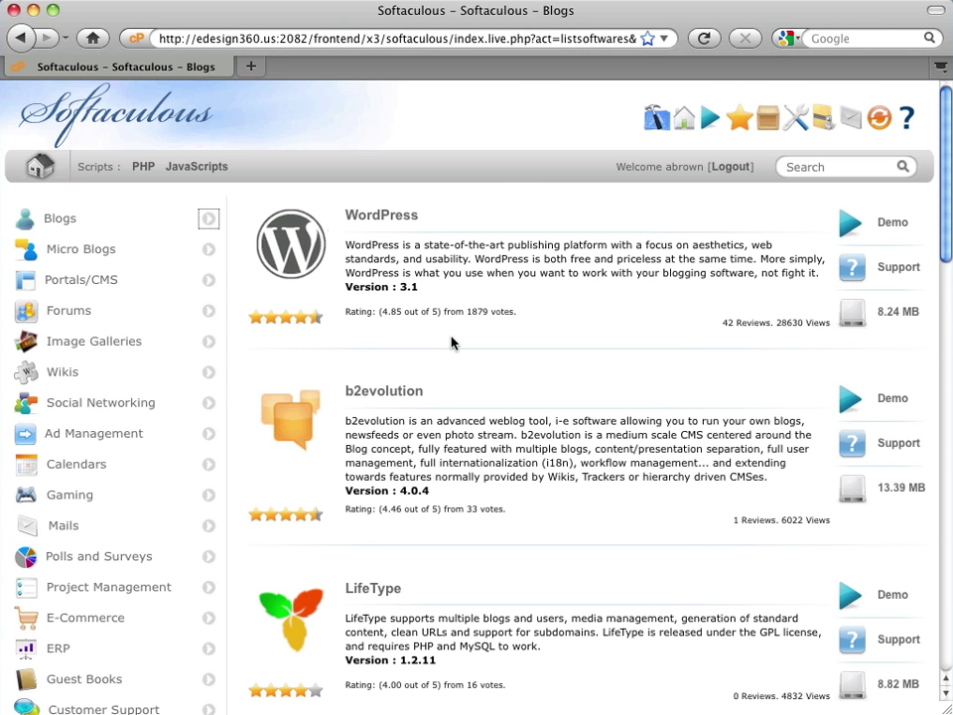
scroll(452, 343, "down", 5)
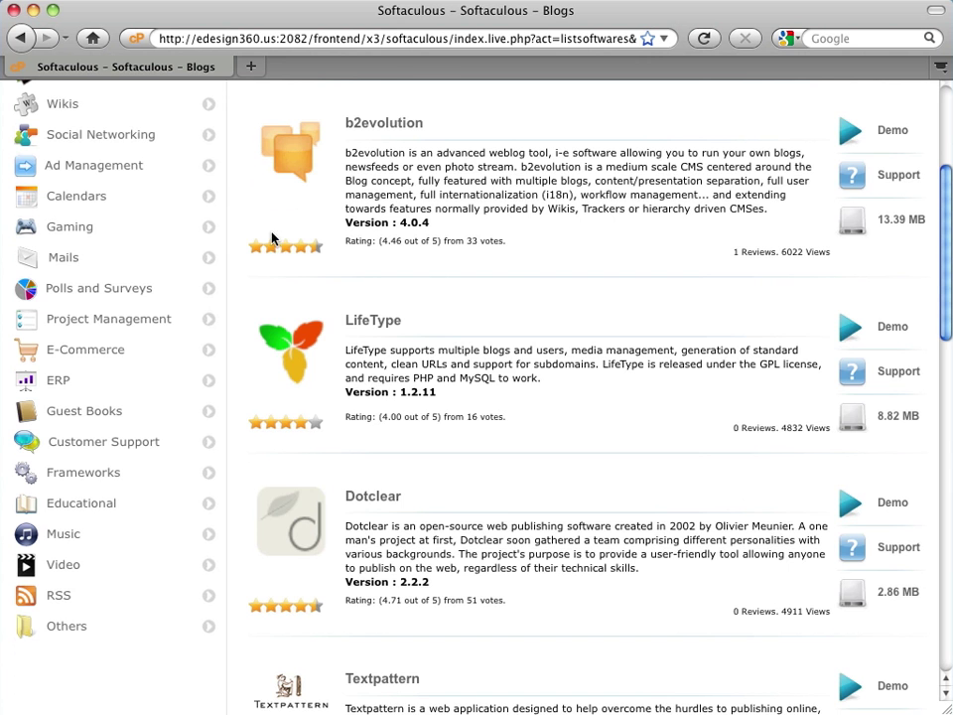
scroll(522, 287, "up", 5)
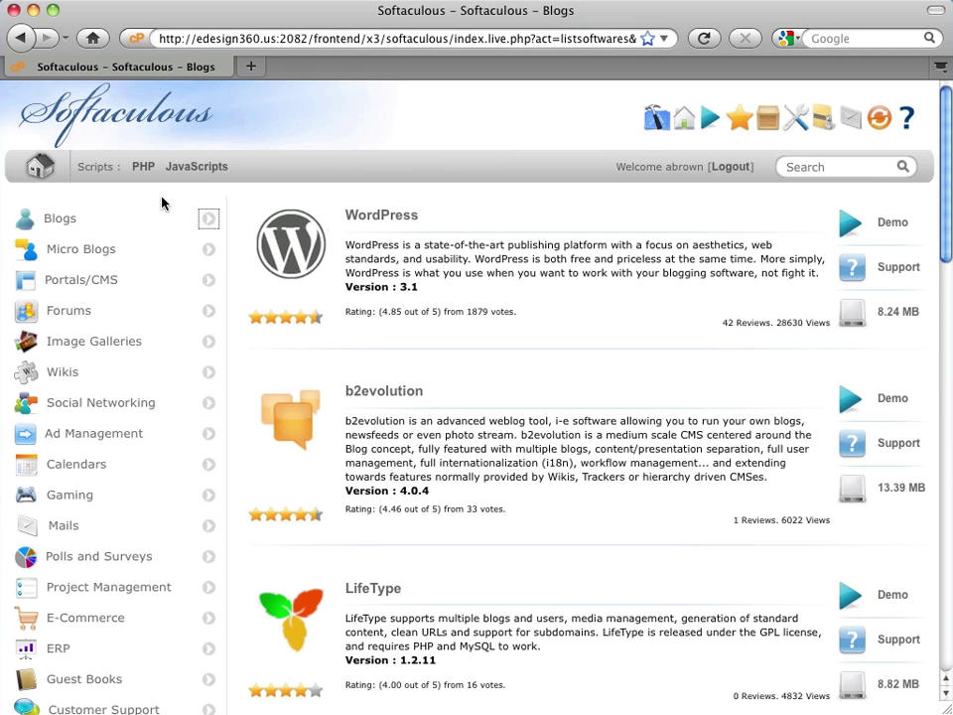
left_click(207, 219)
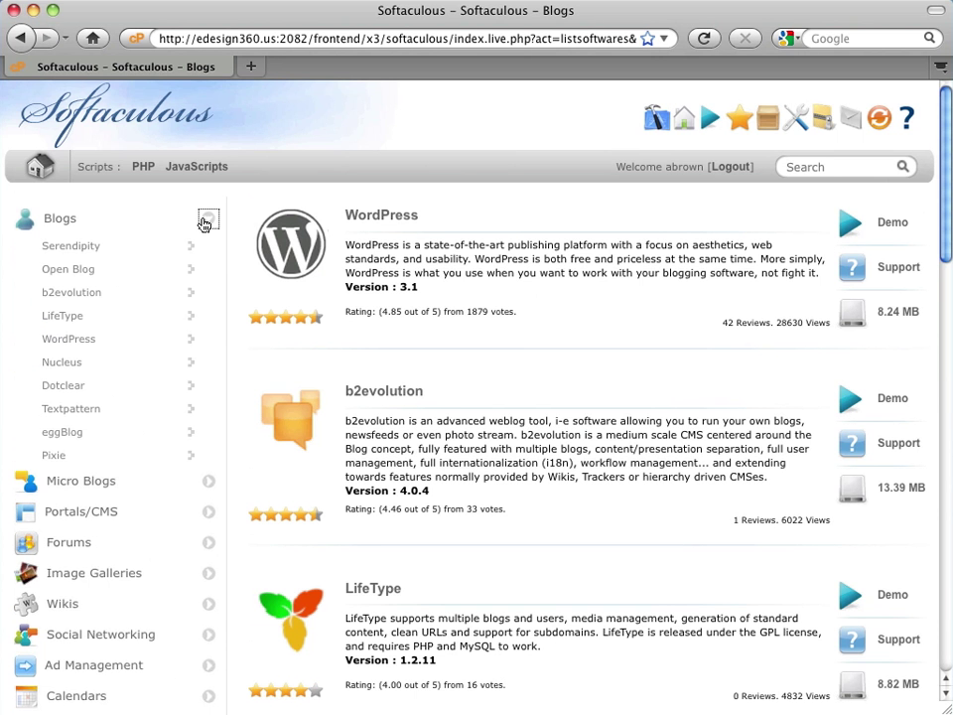
left_click(88, 343)
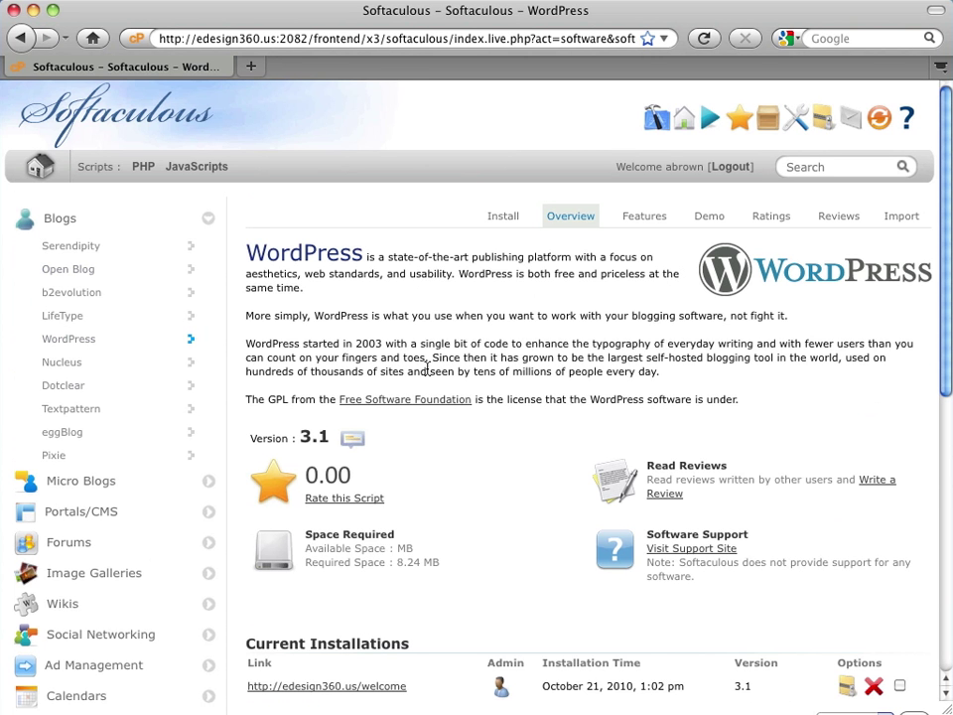
- Bring up the WordPress Install form in Softaculous
left_click(503, 219)
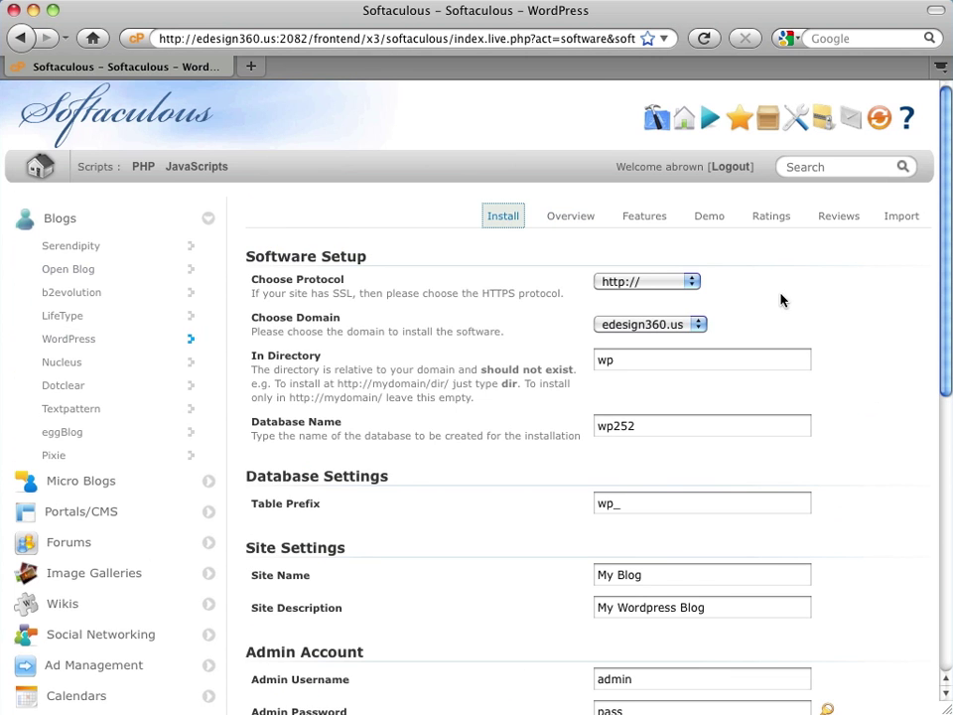
scroll(894, 348, "down", 5)
scroll(894, 348, "up", 4)
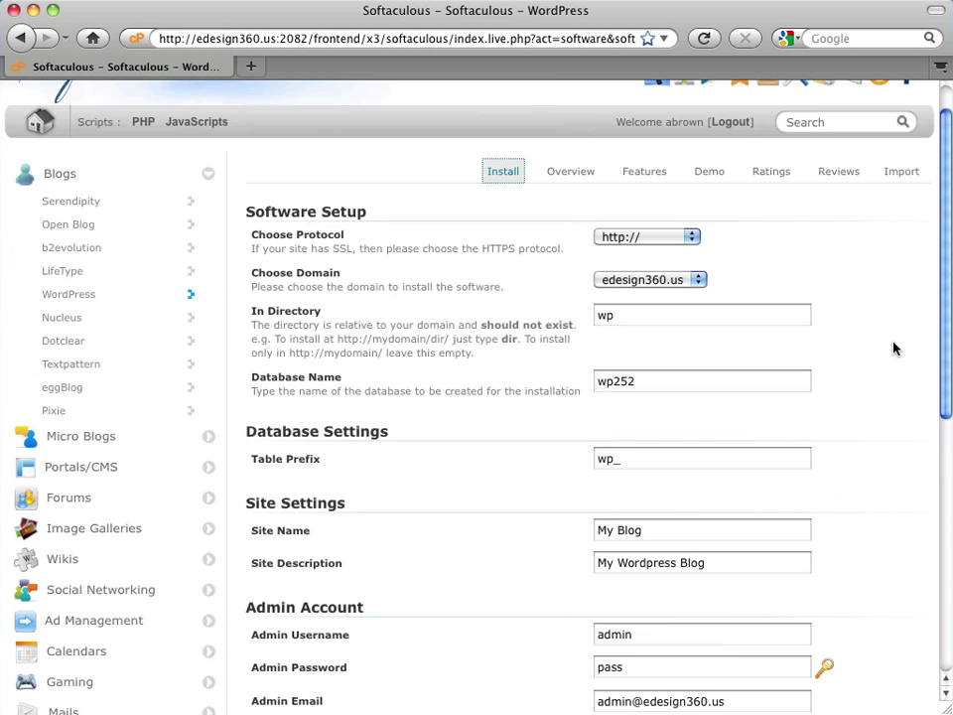
scroll(894, 347, "up", 1)
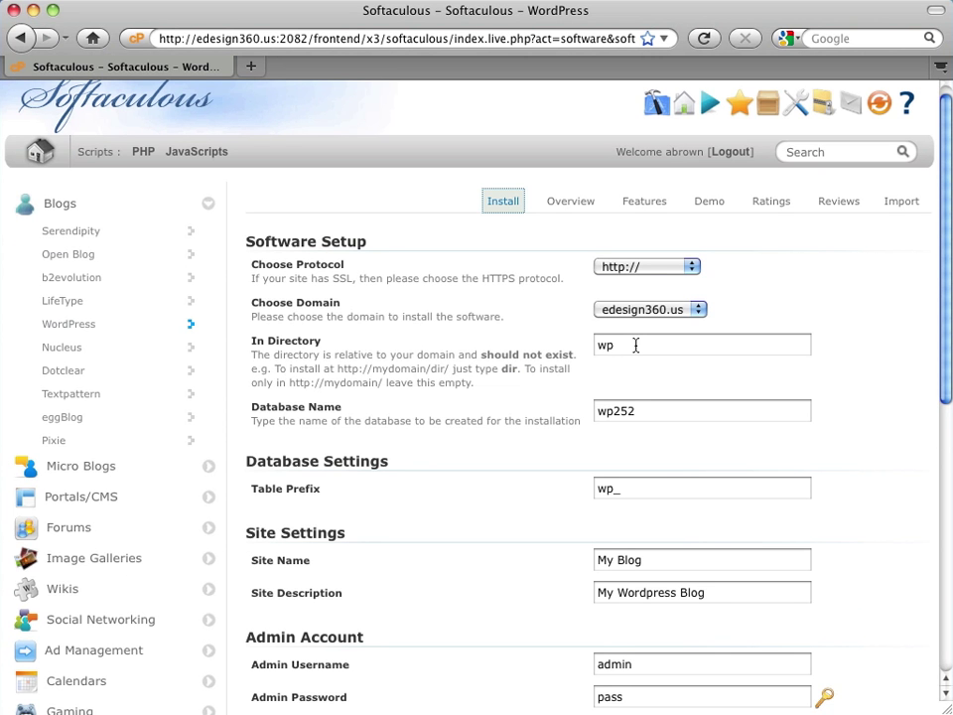
- Change the installation directory from wp to welcome2
double_click(635, 344)
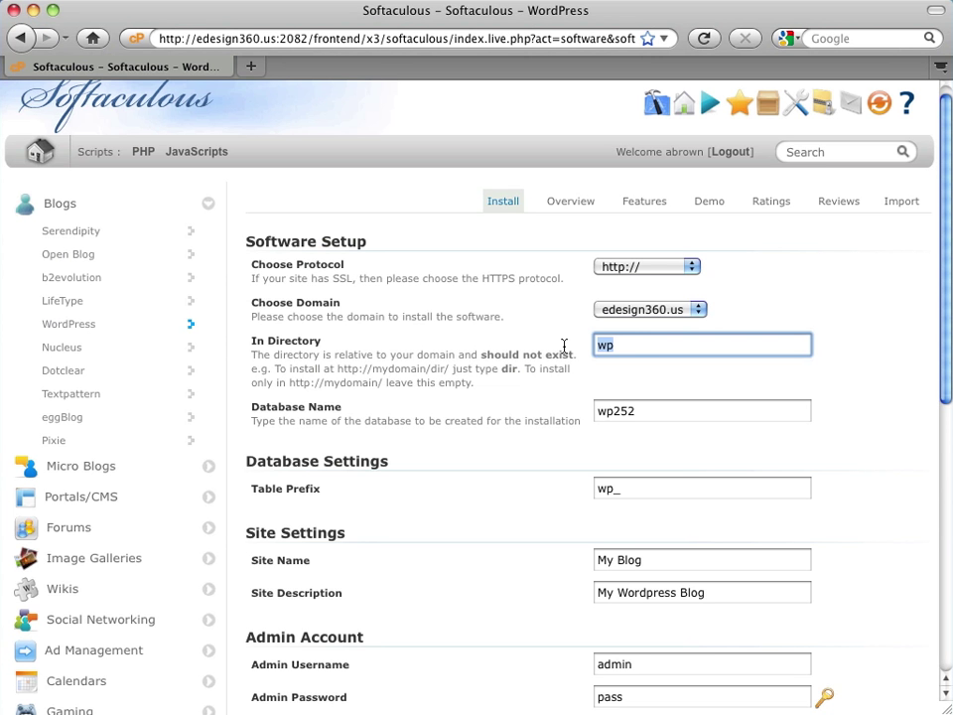
type("welcome")
type("2")
scroll(851, 369, "down", 1)
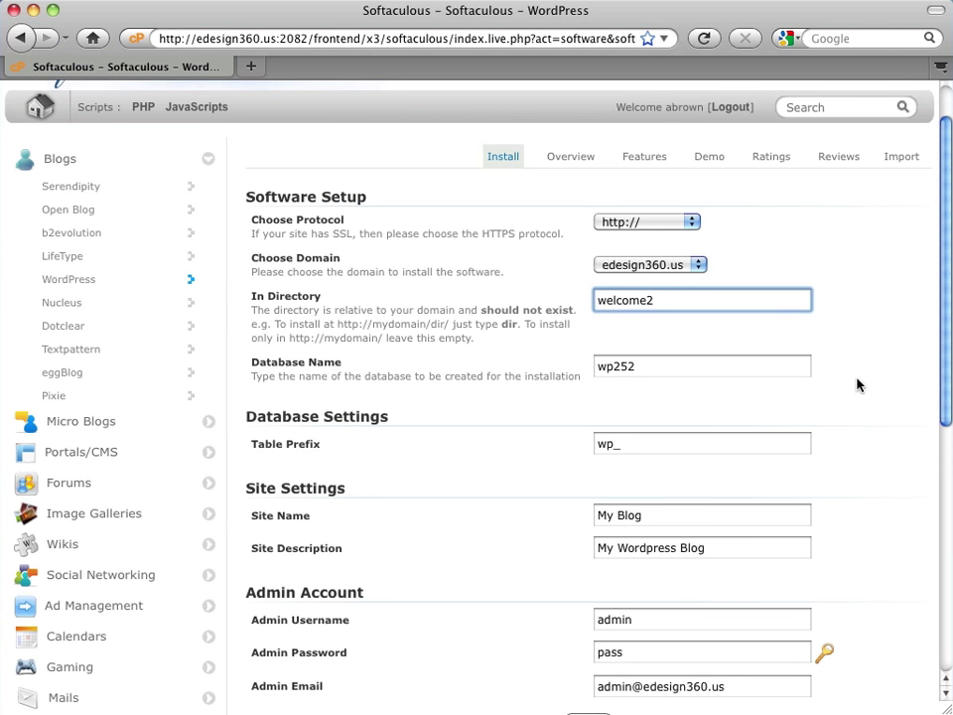
scroll(858, 385, "down", 1)
scroll(858, 385, "down", 1)
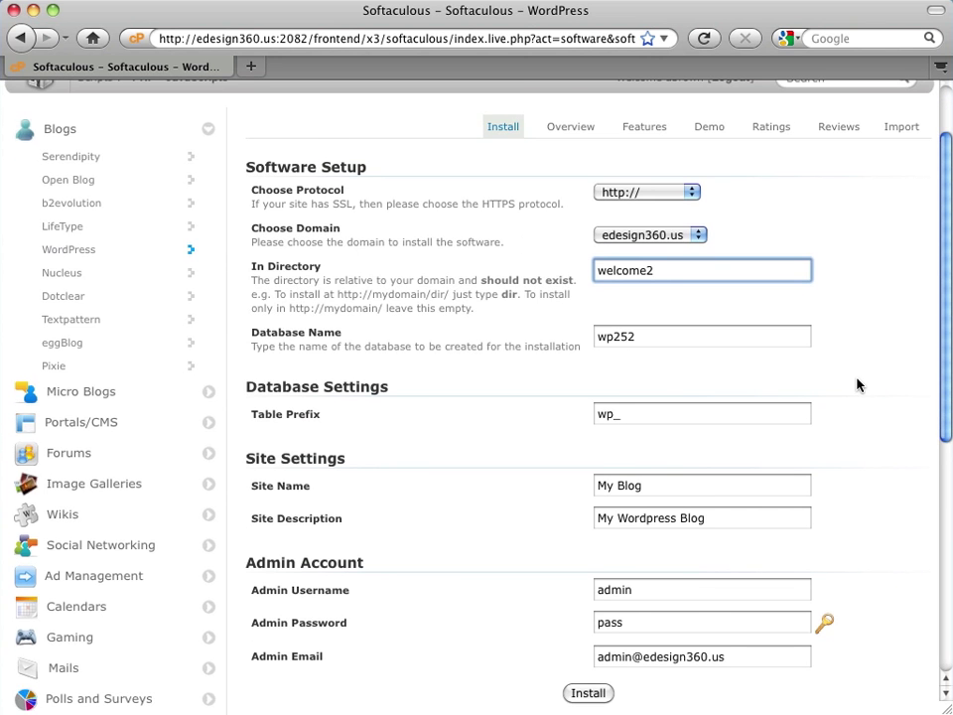
scroll(858, 385, "down", 4)
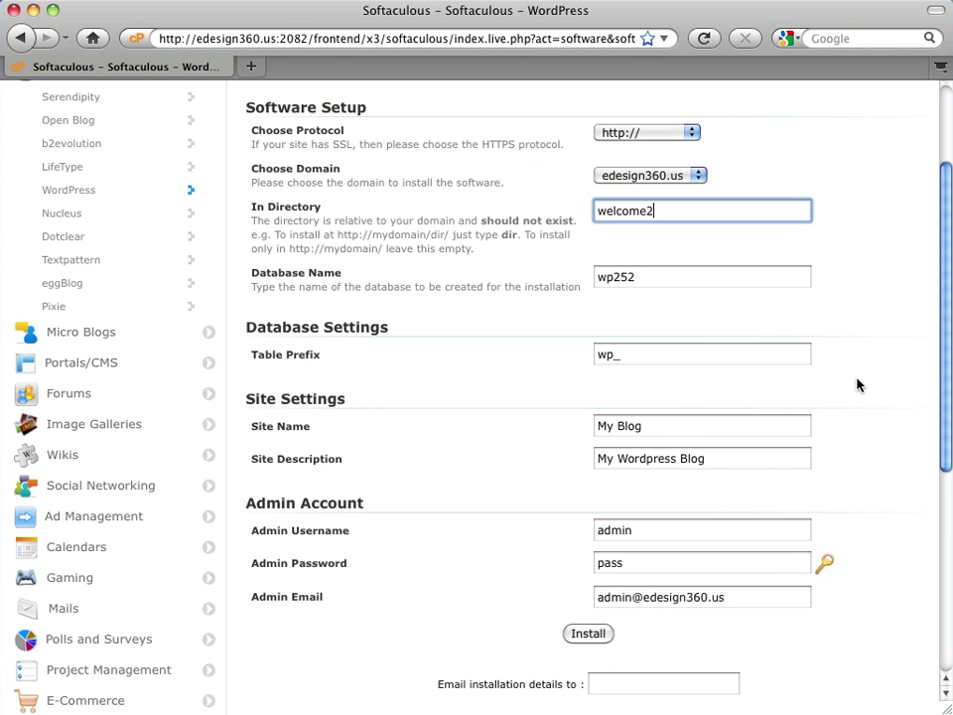
scroll(858, 385, "down", 1)
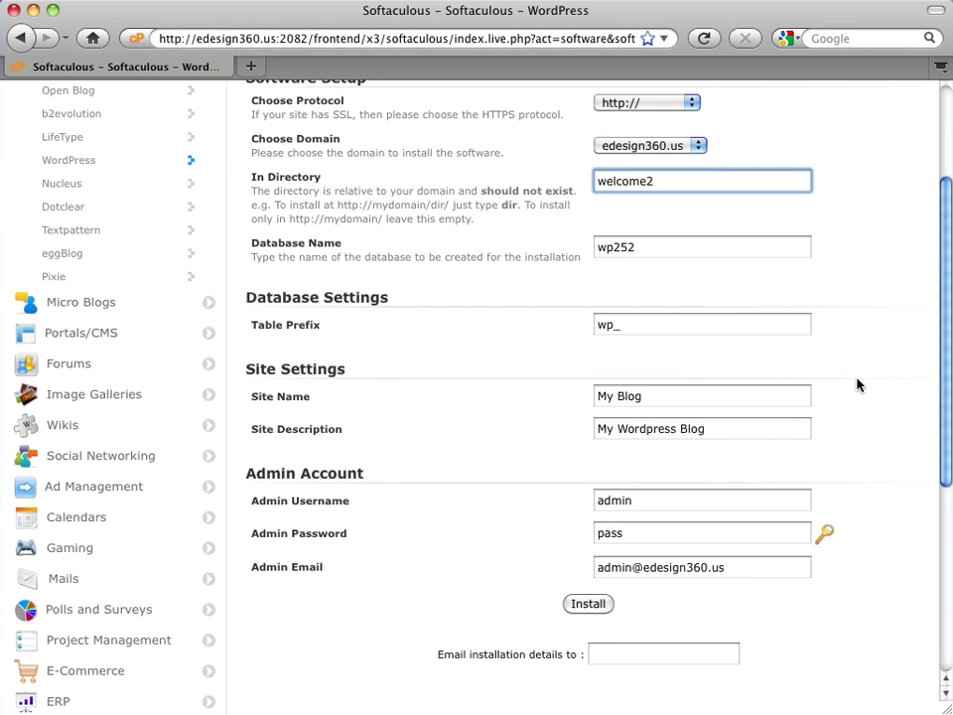
scroll(858, 385, "down", 1)
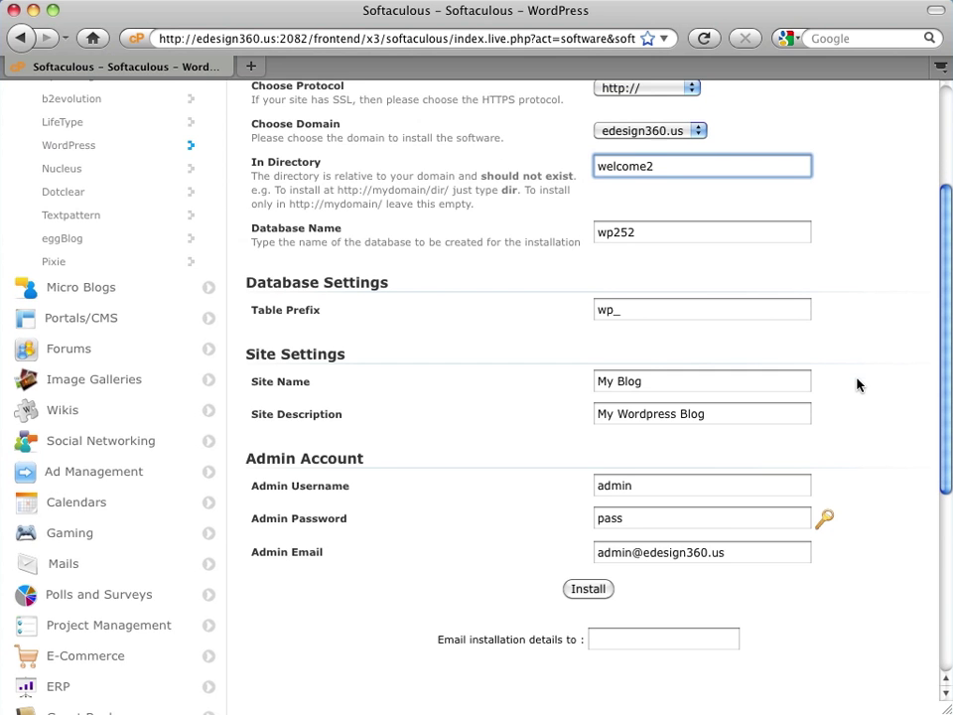
- Replace the site name My Blog with eDesign360°
left_click(648, 386)
left_click_drag(648, 387, 586, 386)
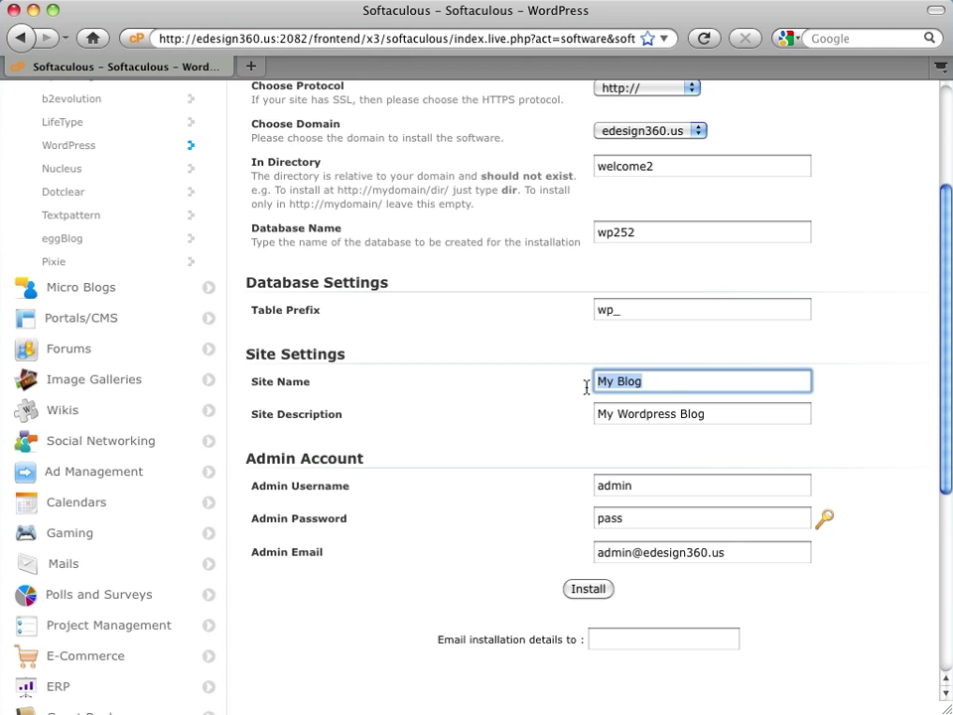
type("e")
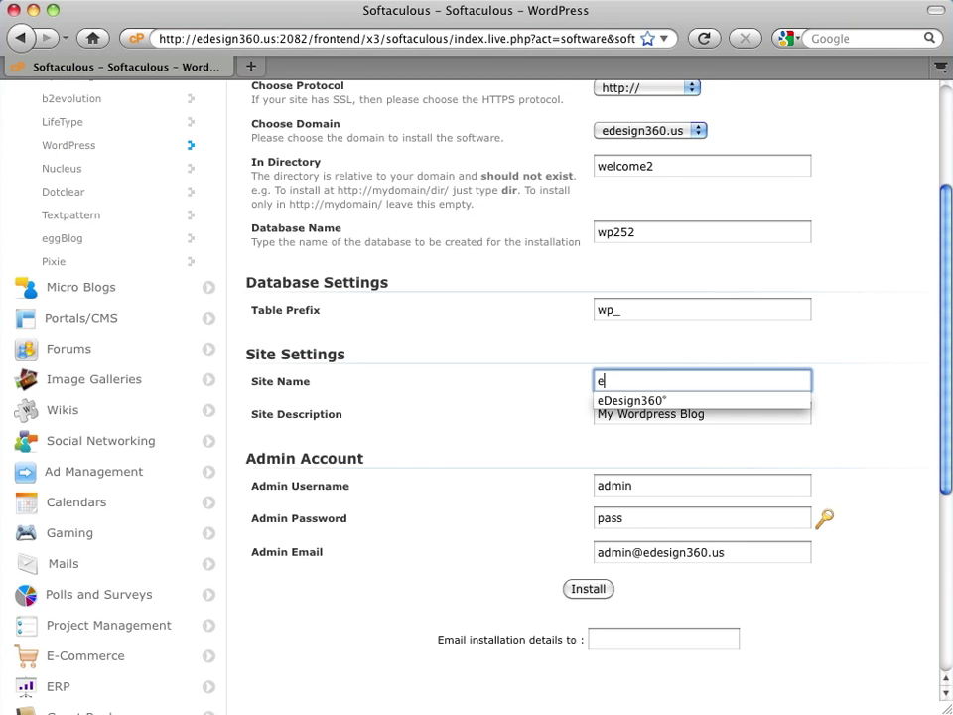
left_click(610, 401)
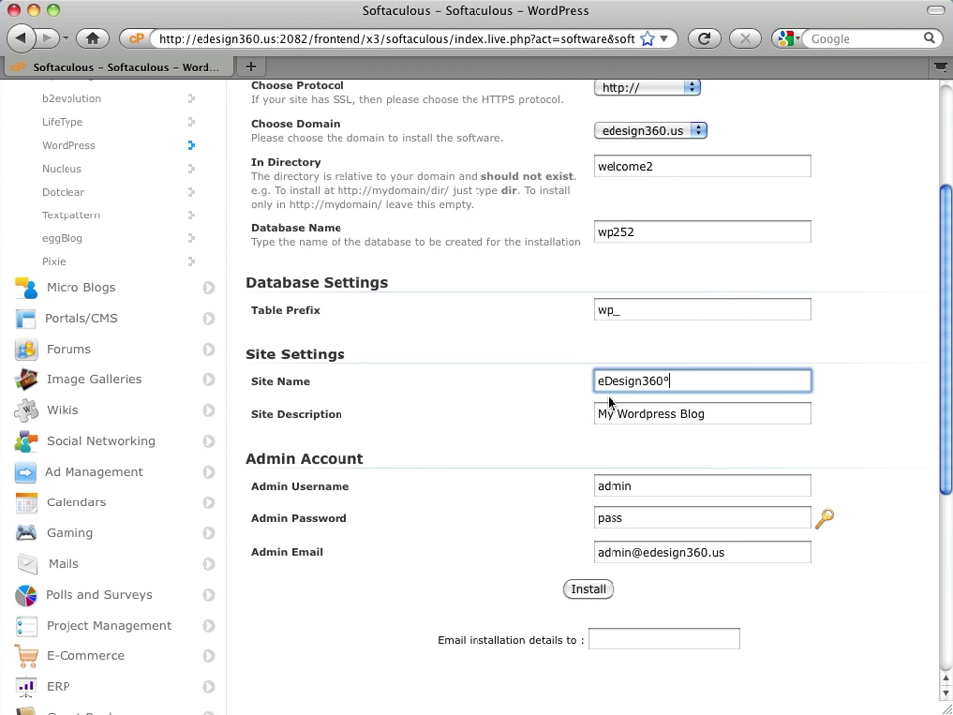
- Set the site description to 'making design central in everything you do'
left_click(721, 418)
left_click_drag(721, 417, 595, 419)
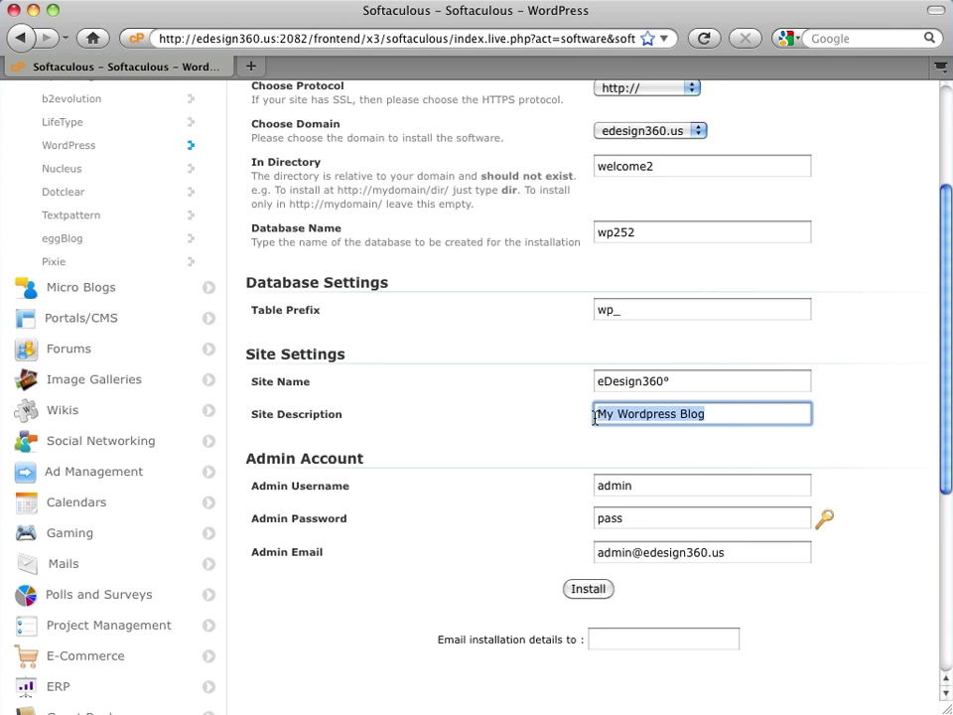
key("BackSpace")
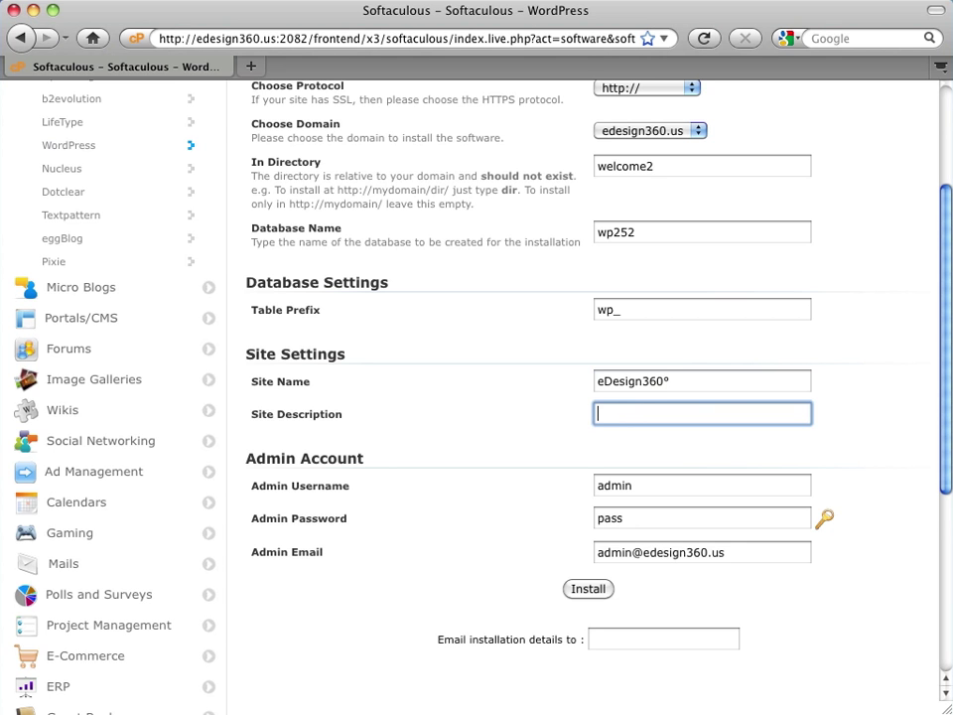
type("making ")
type("desi")
type("gn cen")
type("tral in eve")
type("rything you d")
type("o")
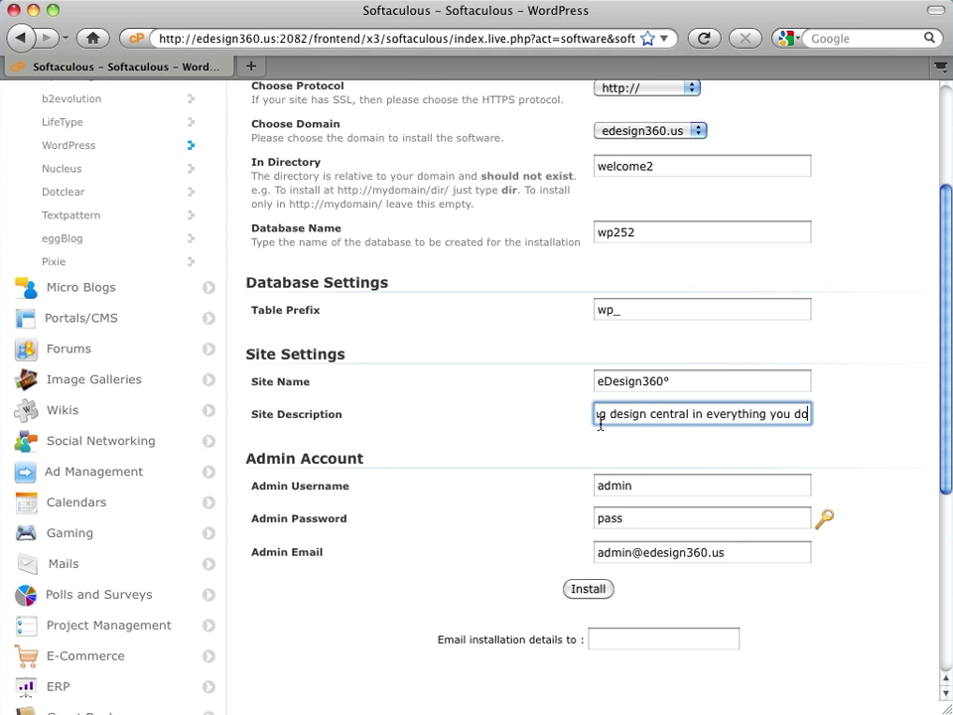
left_click_drag(598, 419, 587, 418)
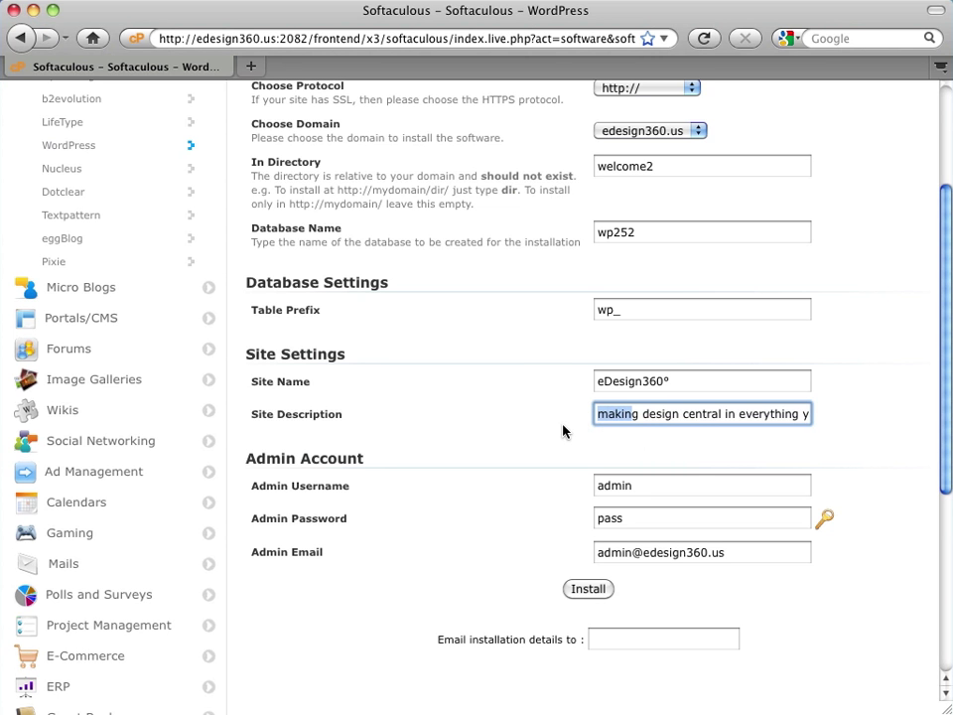
left_click(844, 424)
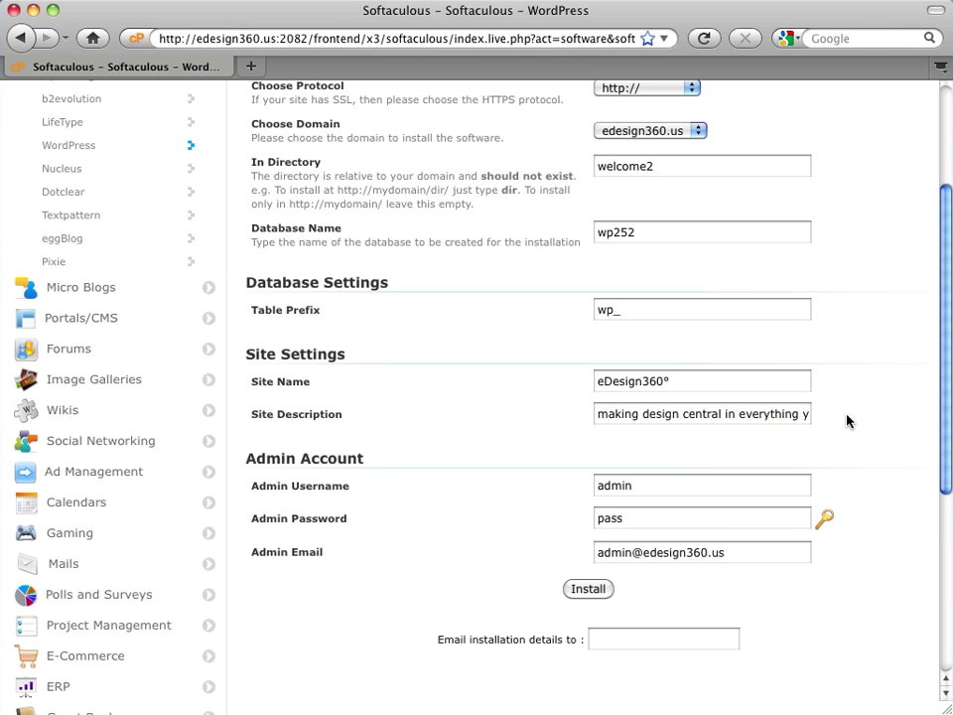
- Replace the admin username 'admin' with the owner's own username
scroll(847, 420, "down", 3)
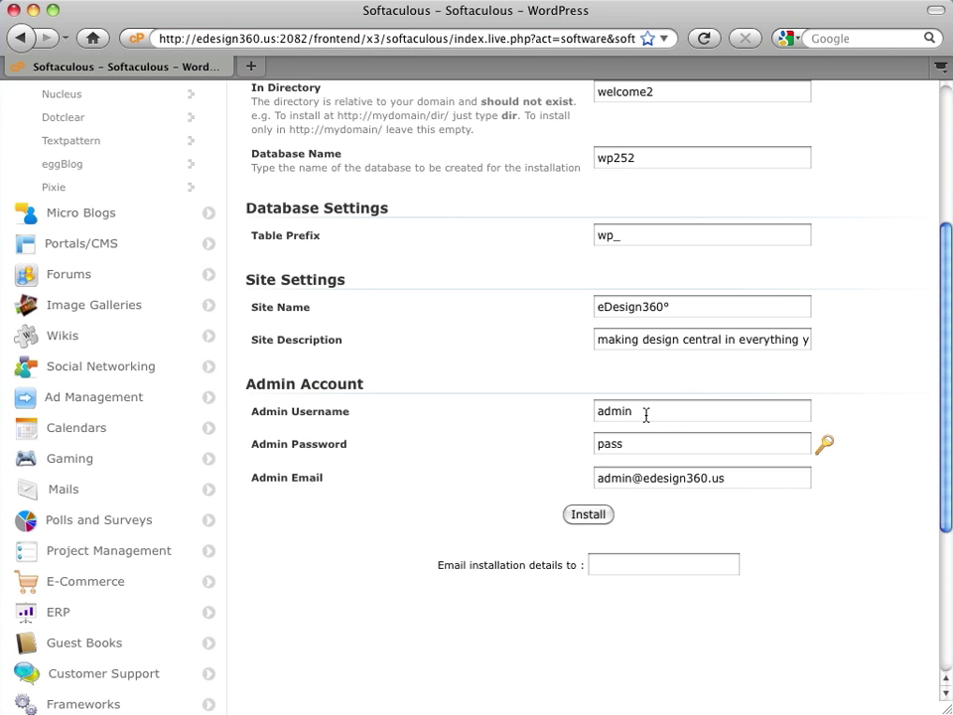
left_click_drag(647, 416, 573, 411)
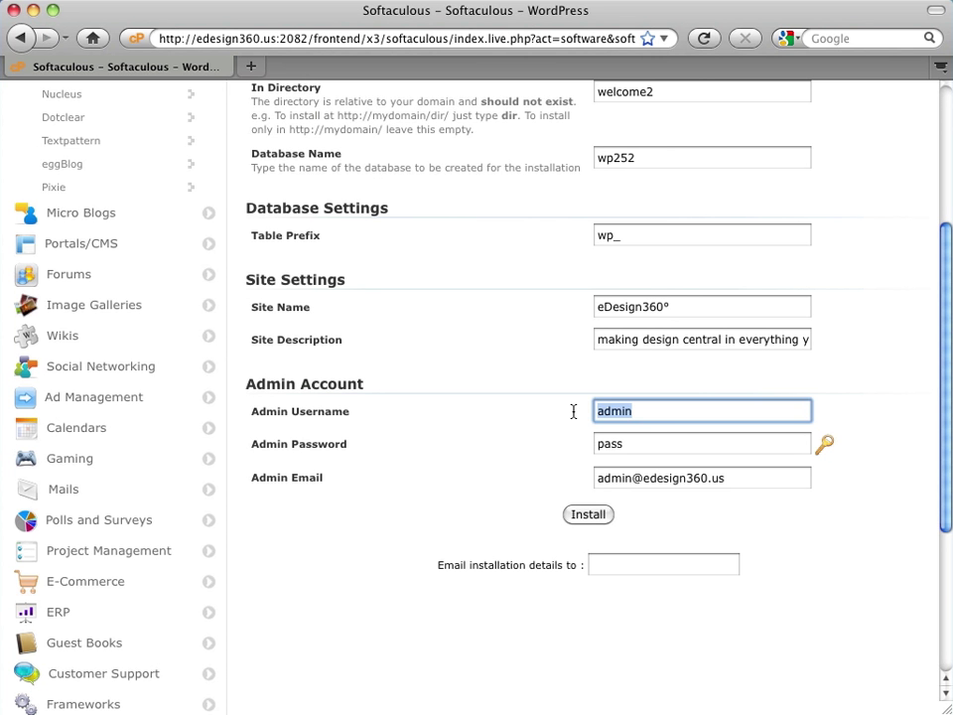
left_click(547, 451)
- Clear and retype the admin password
left_click(642, 449)
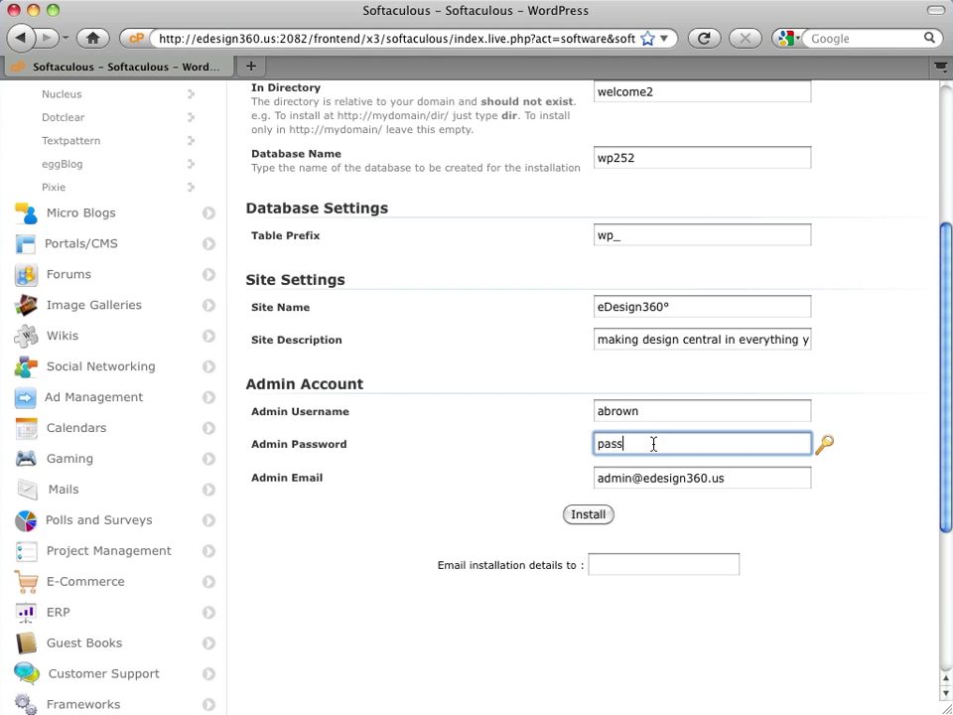
left_click_drag(653, 444, 565, 440)
key("BackSpace")
type("p")
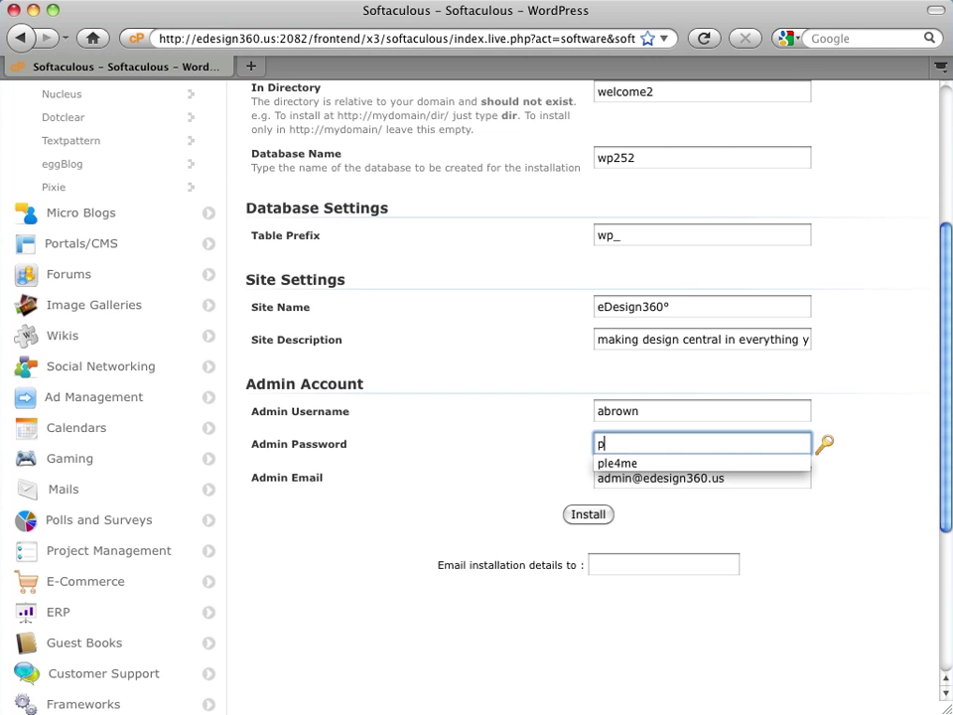
type("as")
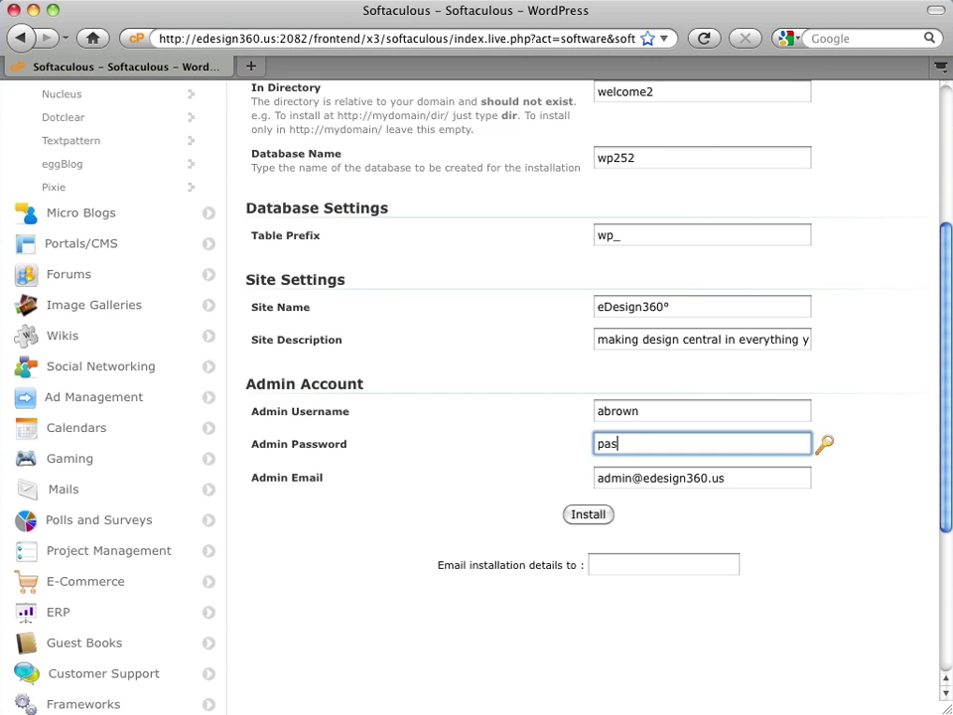
type("s")
left_click(546, 449)
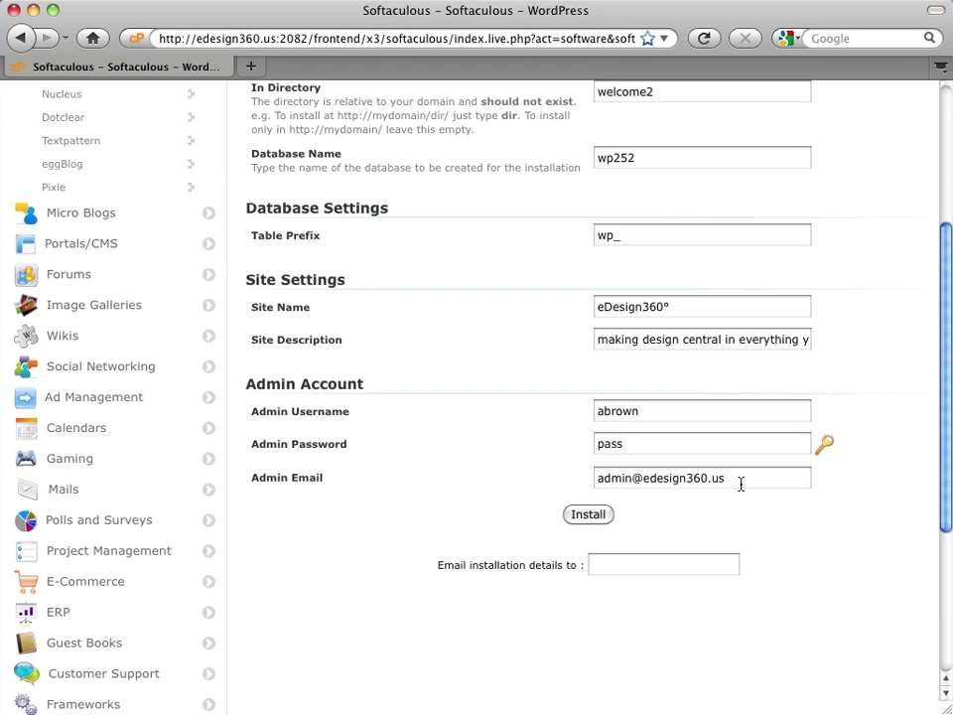
left_click_drag(741, 481, 599, 476)
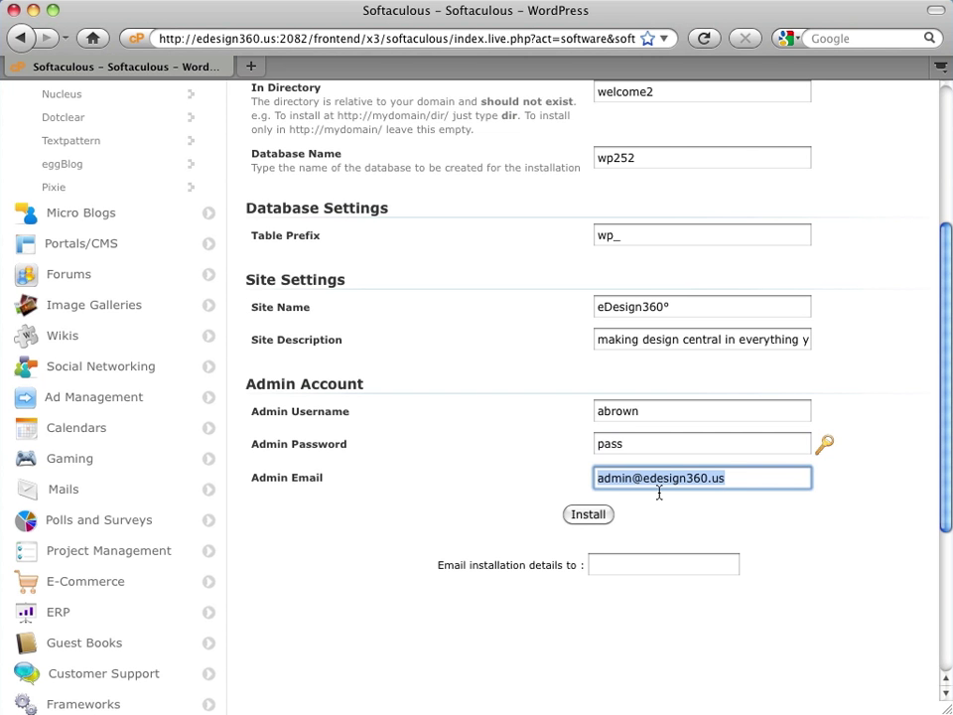
- Enter the owner's e-mail address as Admin Email and as the installation-details recipient
left_click(651, 564)
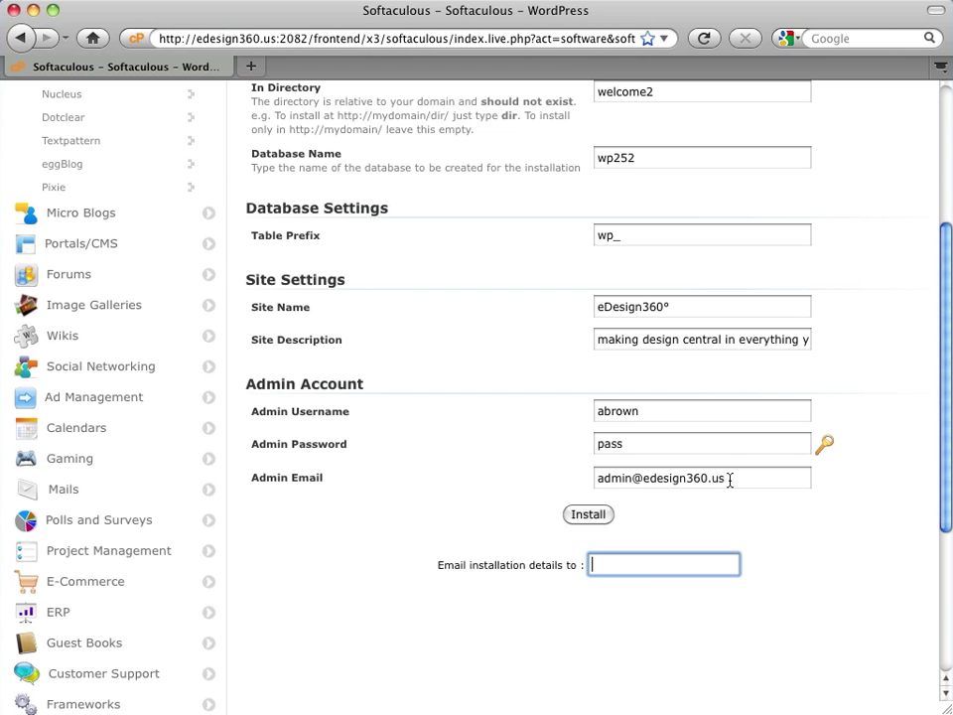
left_click_drag(730, 480, 586, 479)
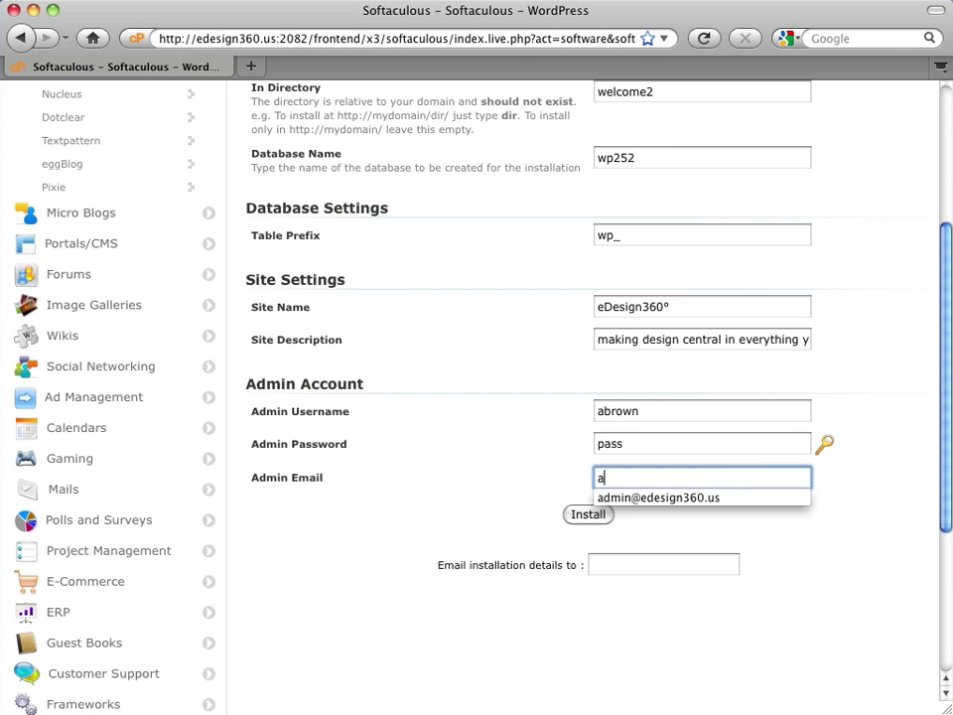
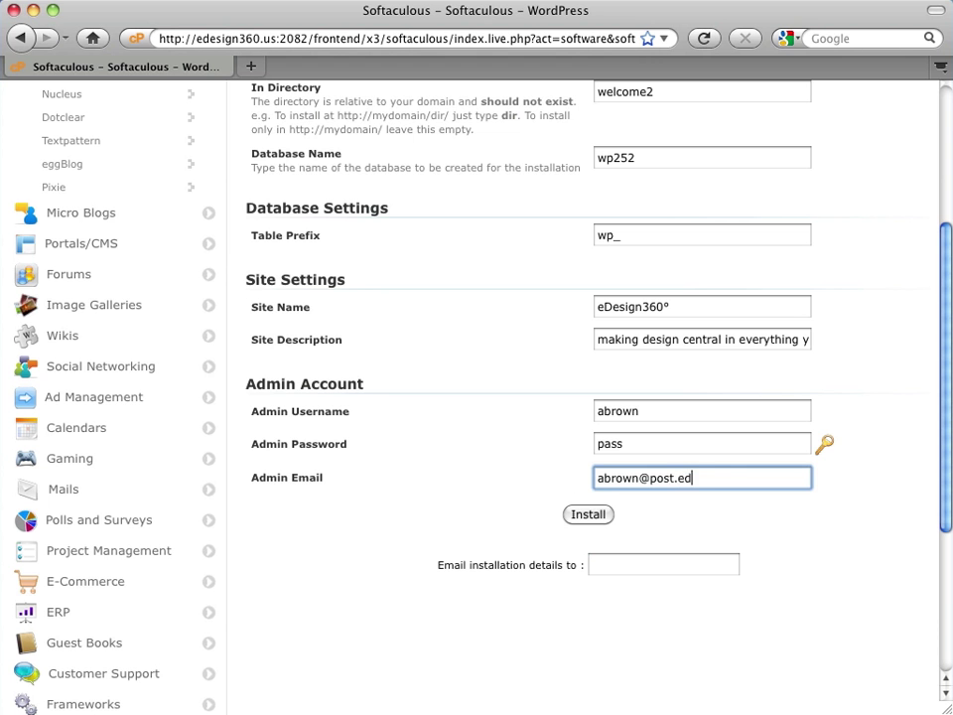
left_click(611, 557)
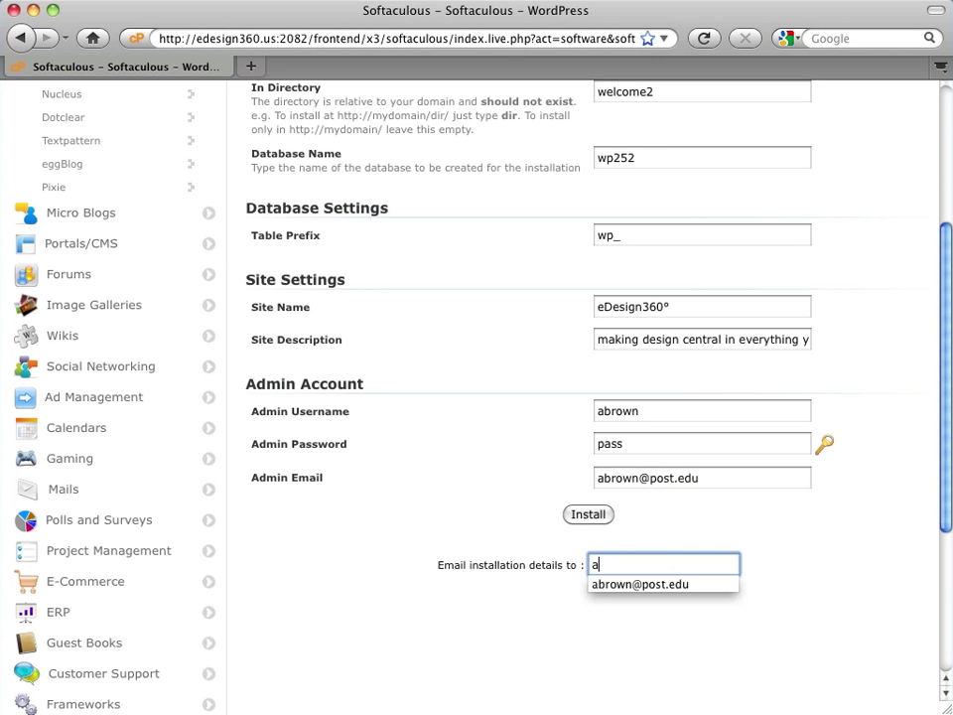
left_click(637, 585)
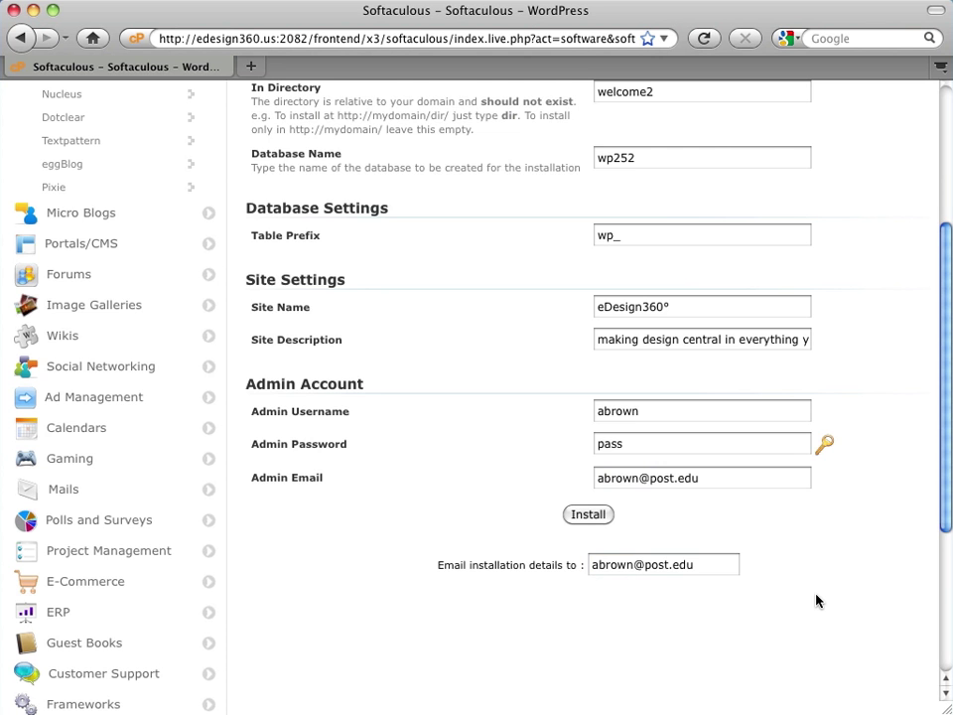
- Verify the welcome2 directory, then submit the WordPress installation
scroll(826, 600, "up", 5)
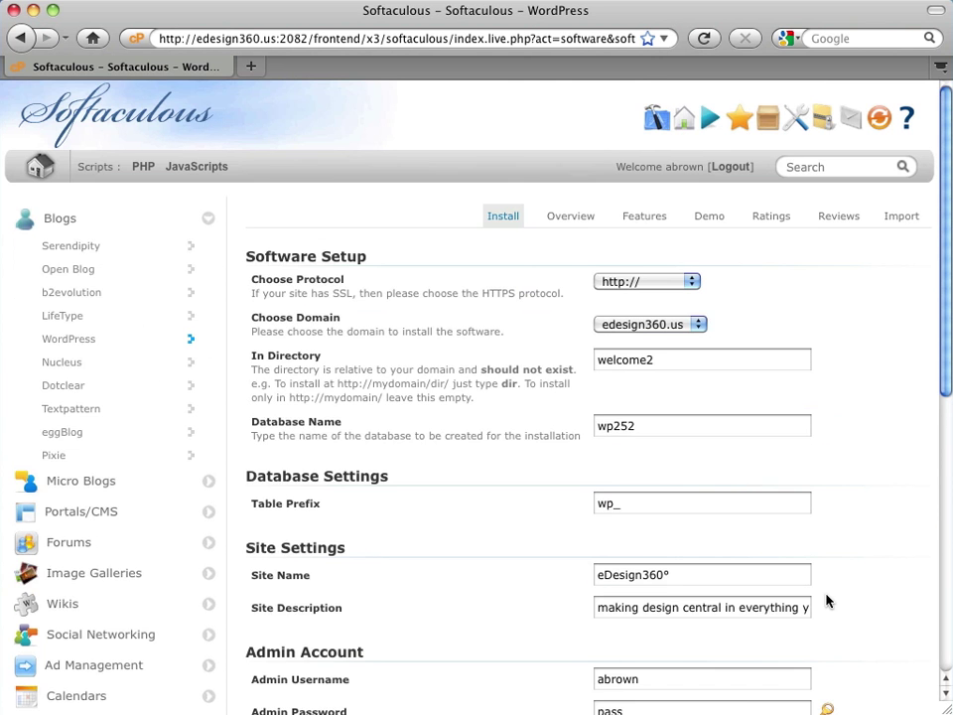
scroll(826, 600, "down", 1)
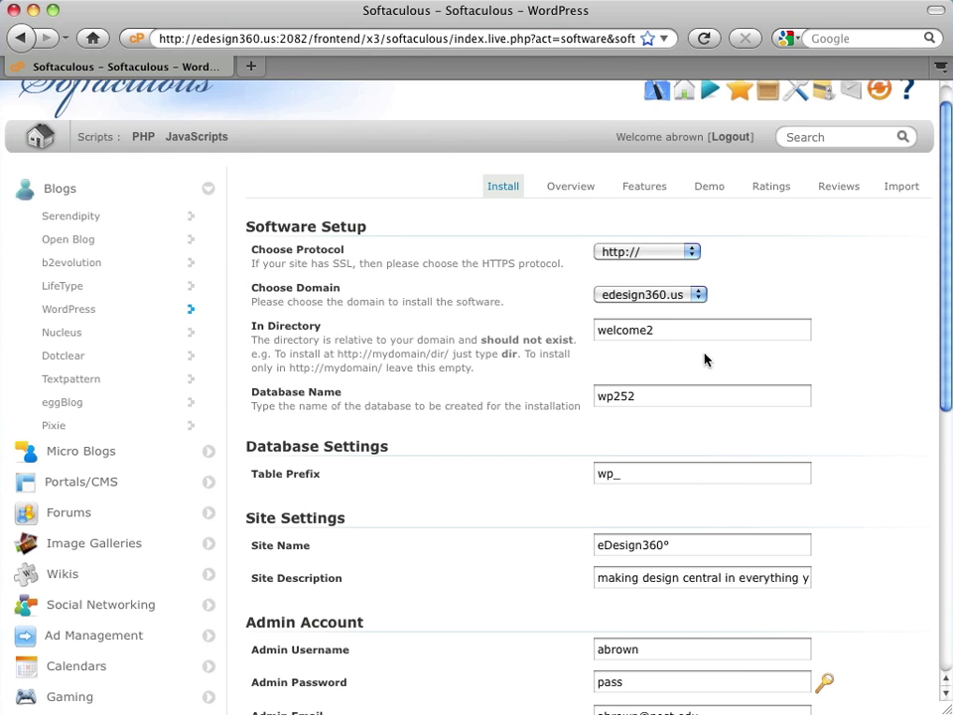
left_click_drag(652, 332, 586, 334)
left_click(661, 336)
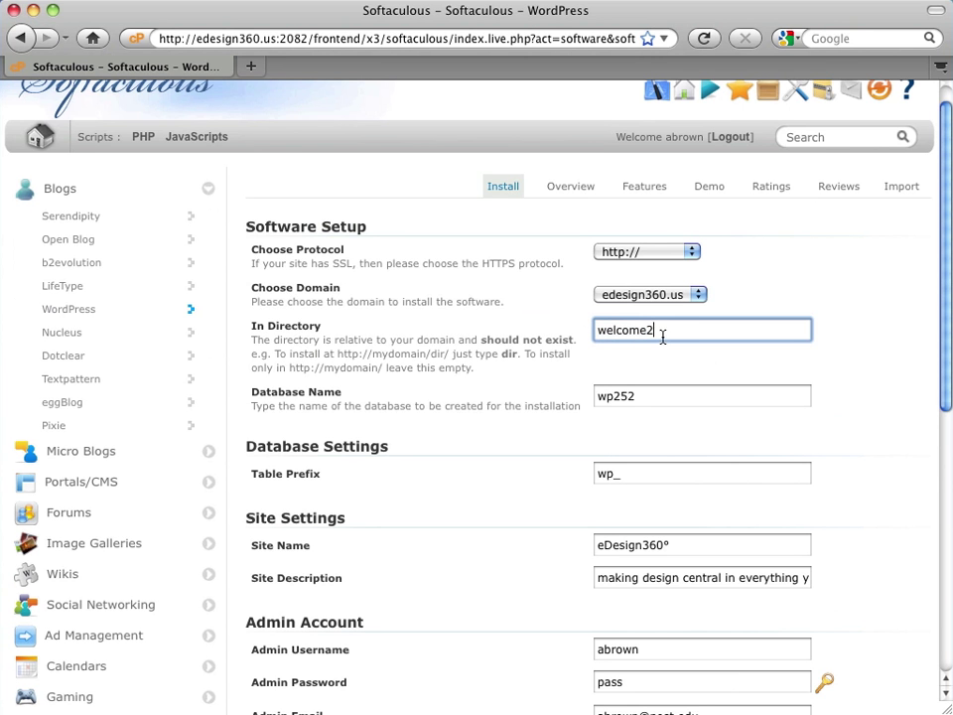
scroll(908, 395, "down", 3)
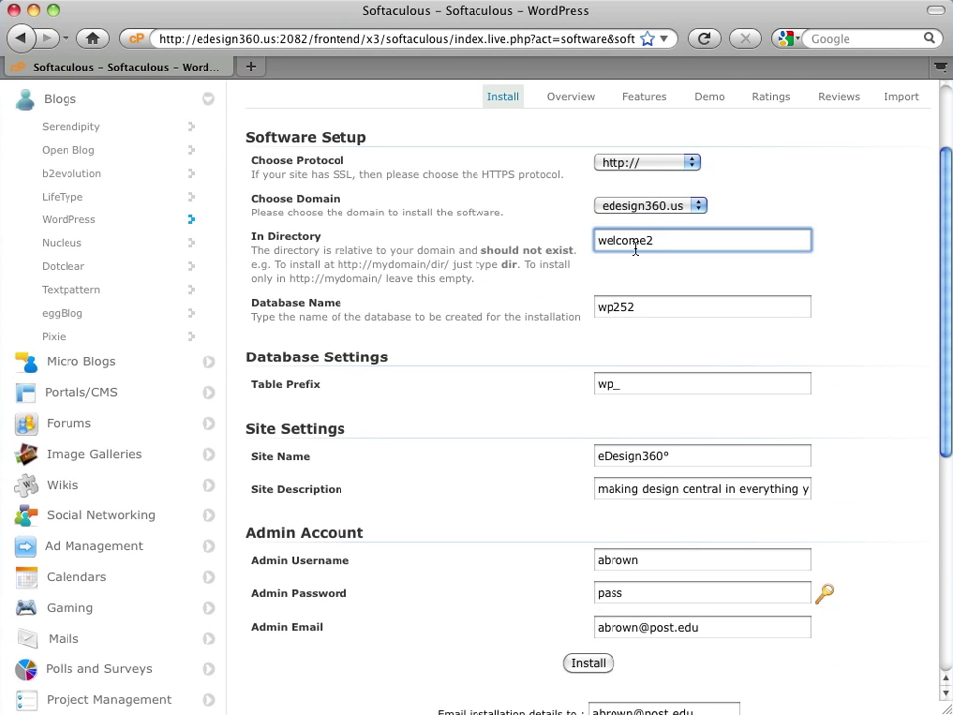
scroll(822, 334, "down", 2)
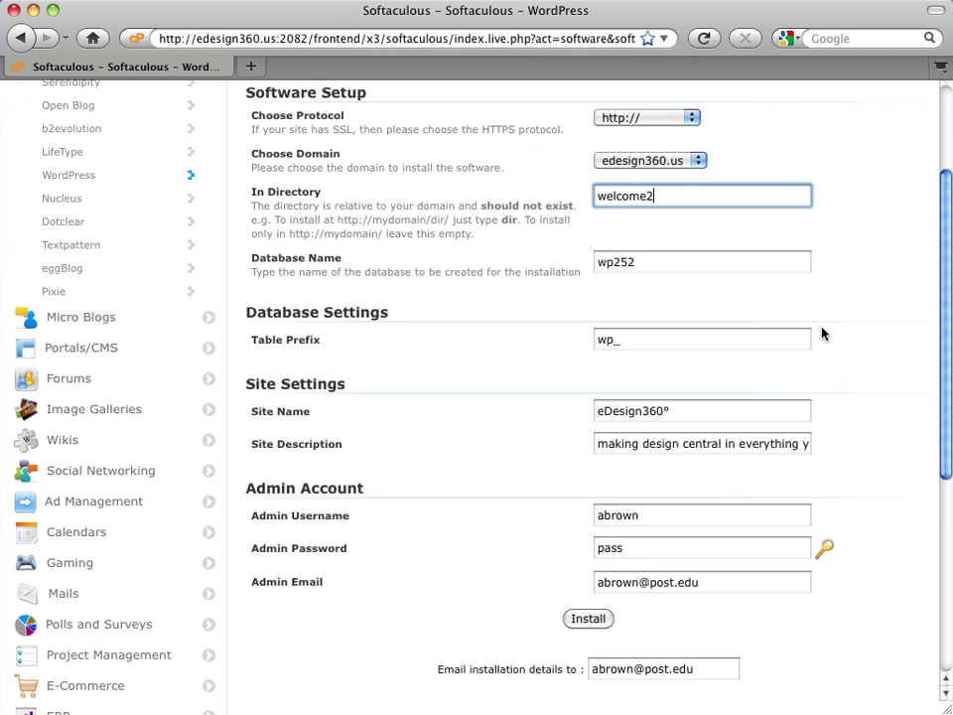
scroll(822, 334, "down", 1)
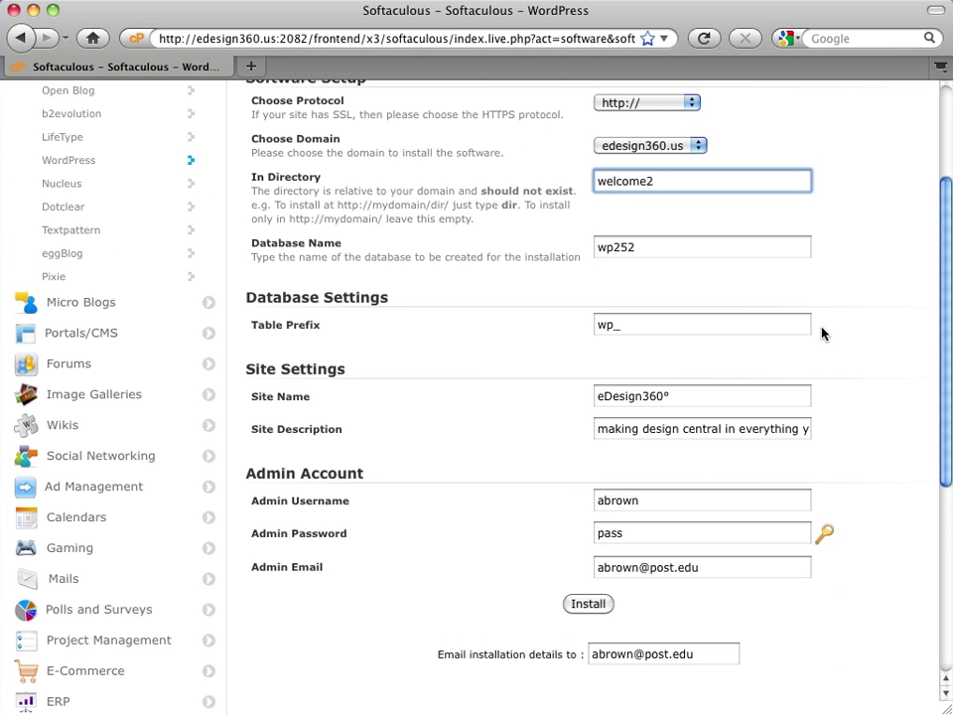
scroll(822, 333, "down", 4)
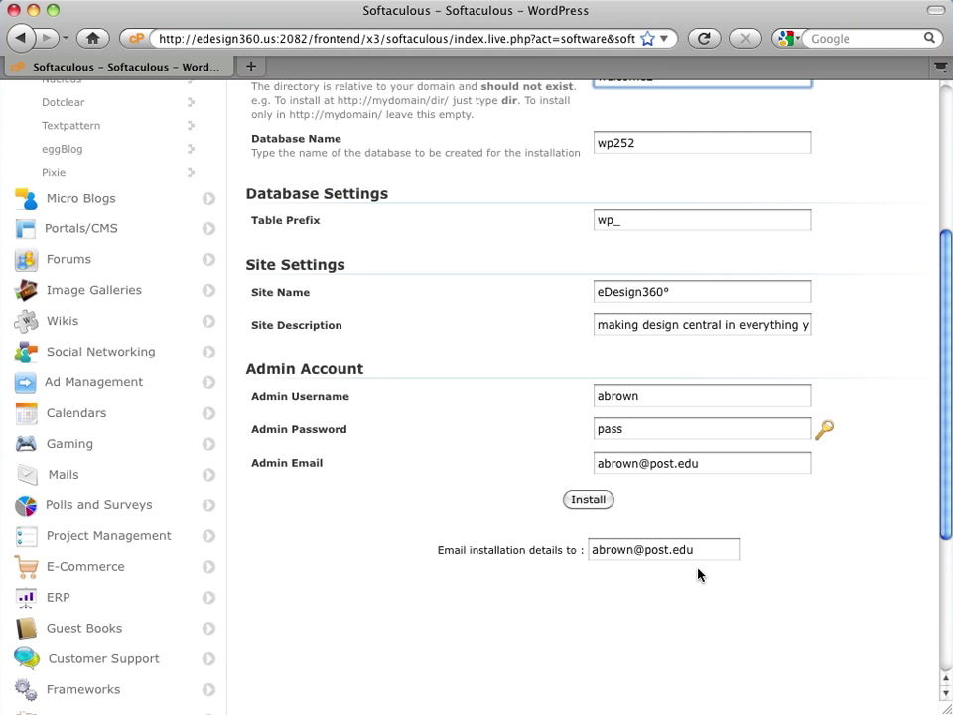
left_click(604, 502)
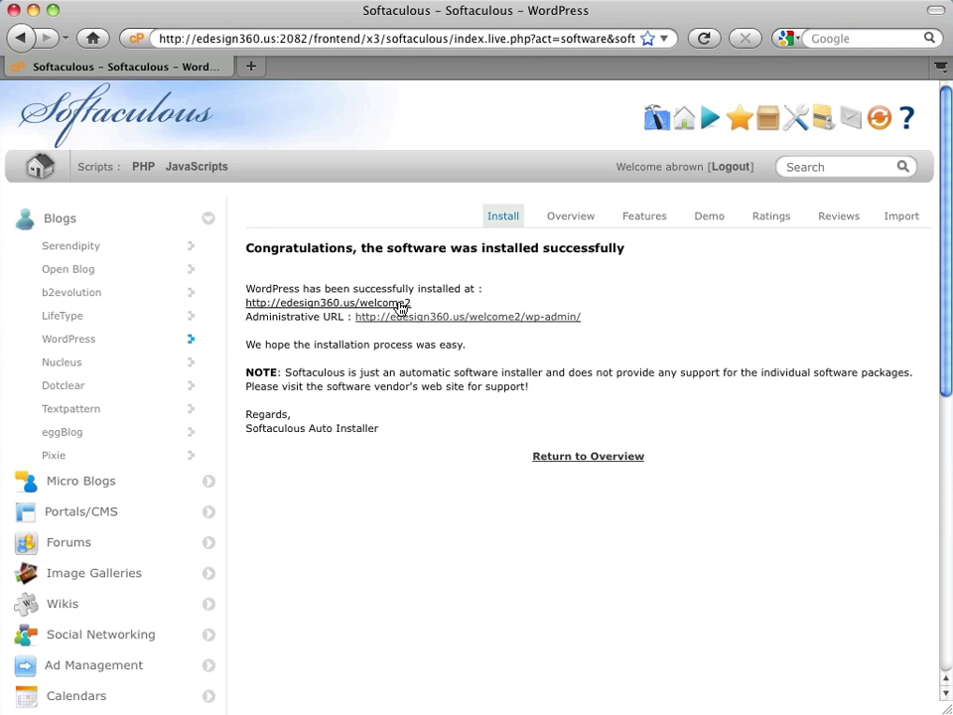
- Open edesign360.us/welcome2 in a new tab and check the welcome2 folder in its address
left_click(400, 304)
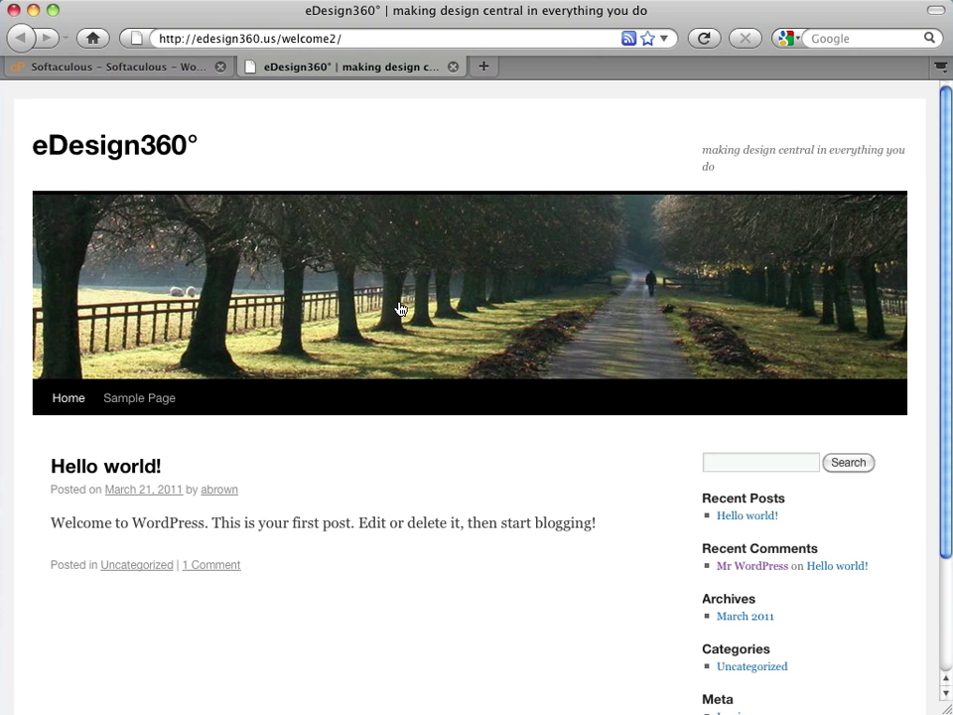
left_click(337, 39)
mouse_move(336, 40)
left_mouse_down()
mouse_move(284, 45)
mouse_move(330, 39)
left_mouse_up()
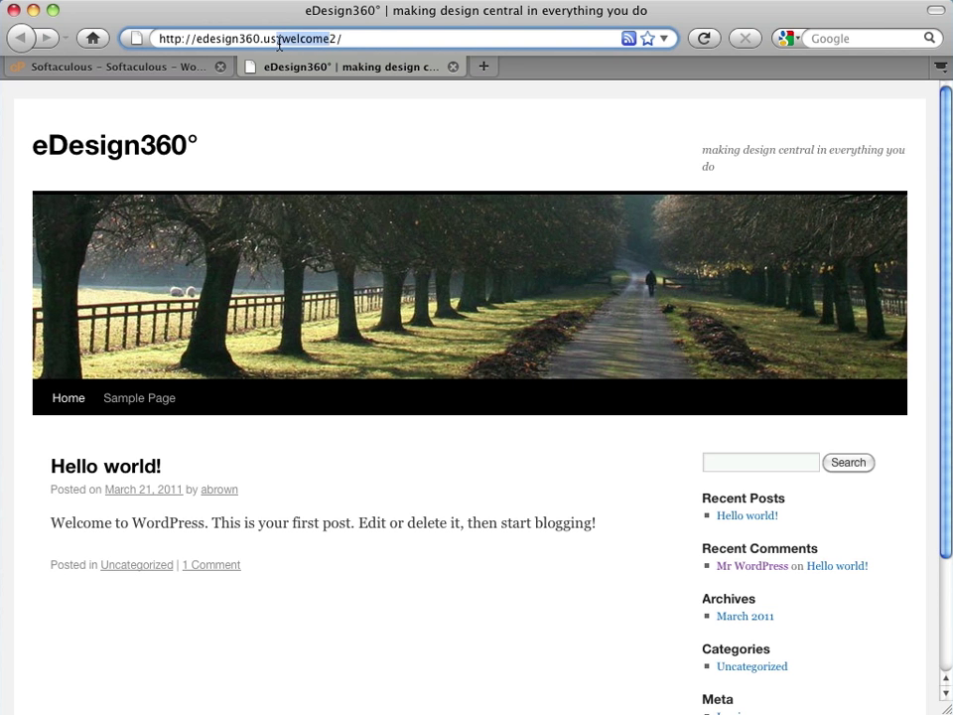
left_click(343, 41)
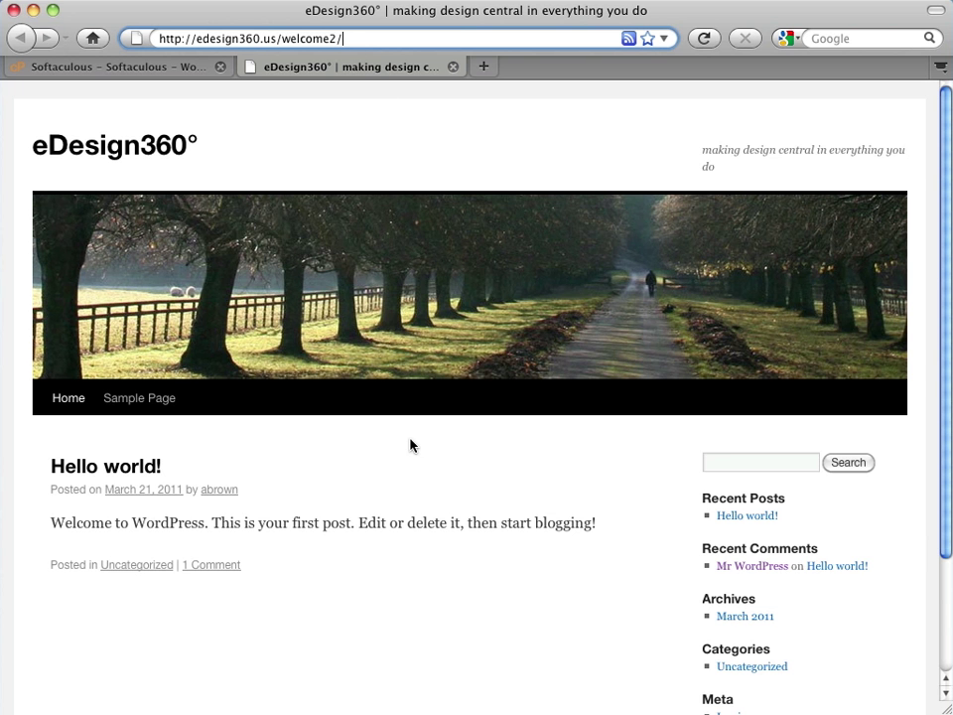
scroll(466, 606, "down", 3)
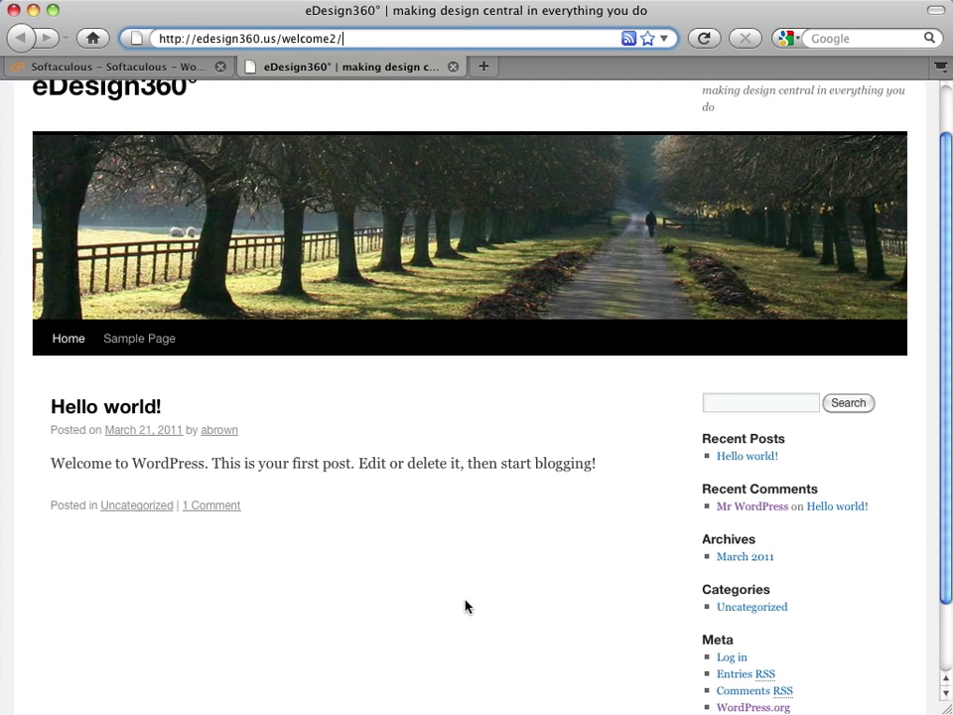
scroll(465, 606, "up", 3)
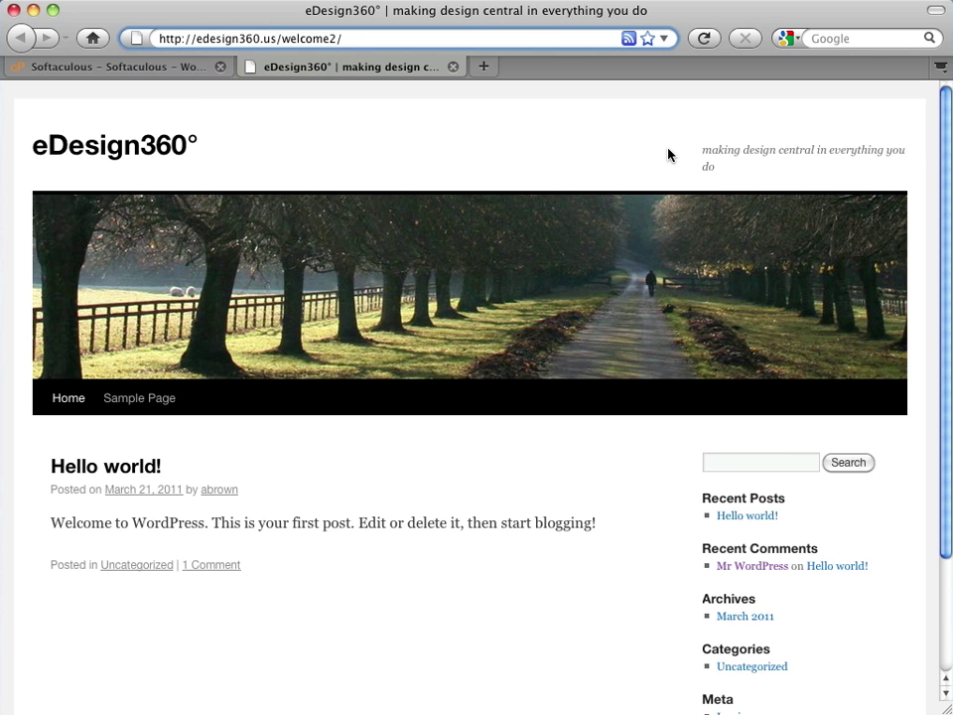
scroll(668, 153, "down", 3)
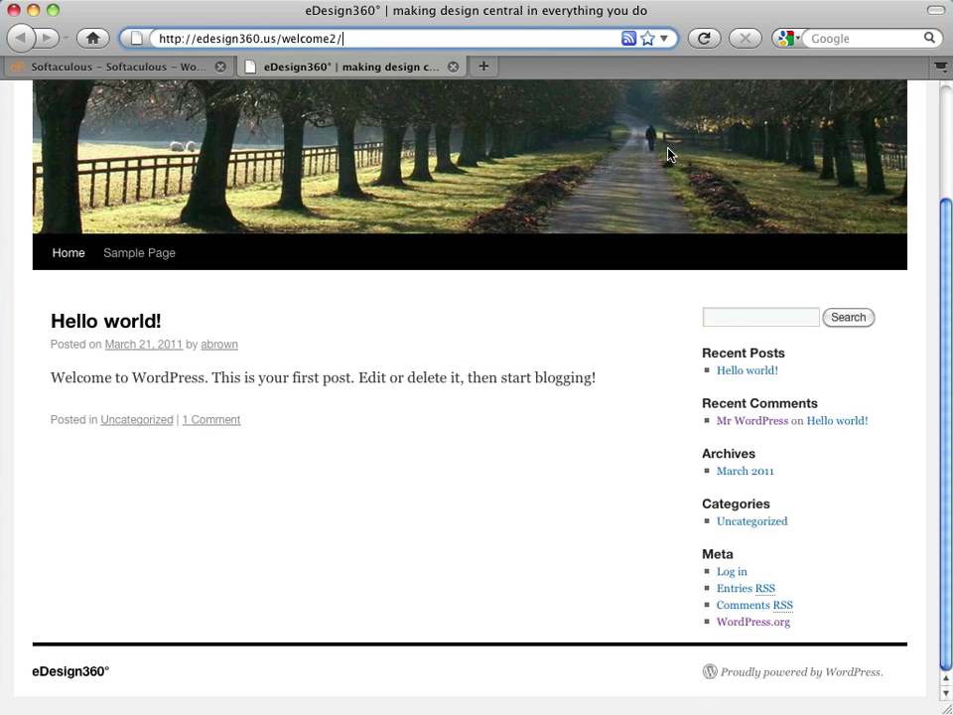
- Visit the eDesign360° WordPress login page, then return to the blog home page at edesign360.us/welcome2/
left_click(728, 576)
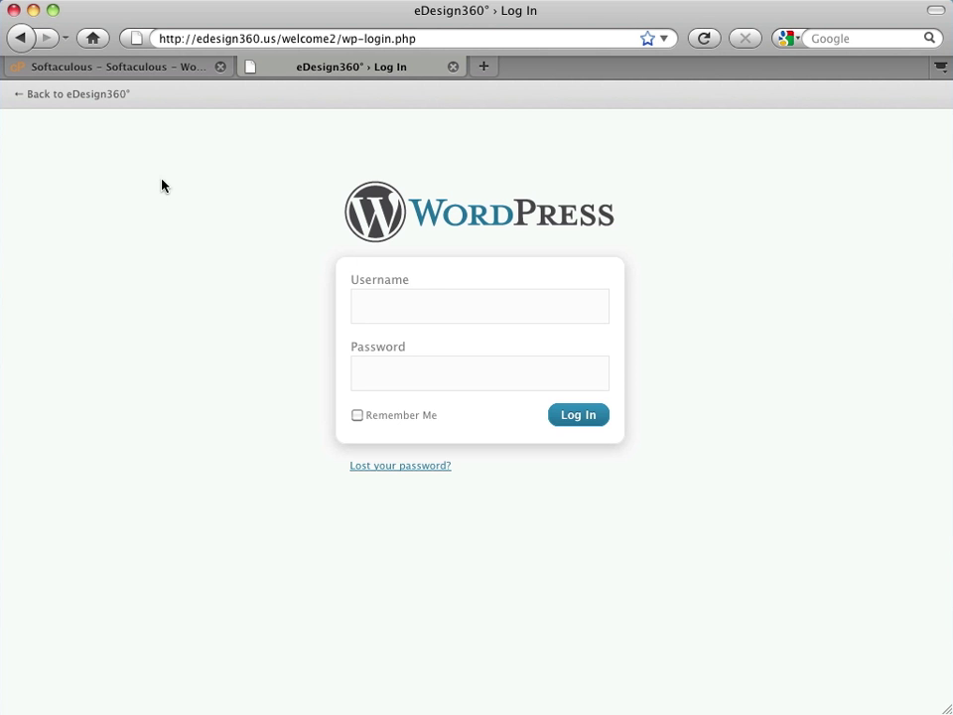
left_click(75, 95)
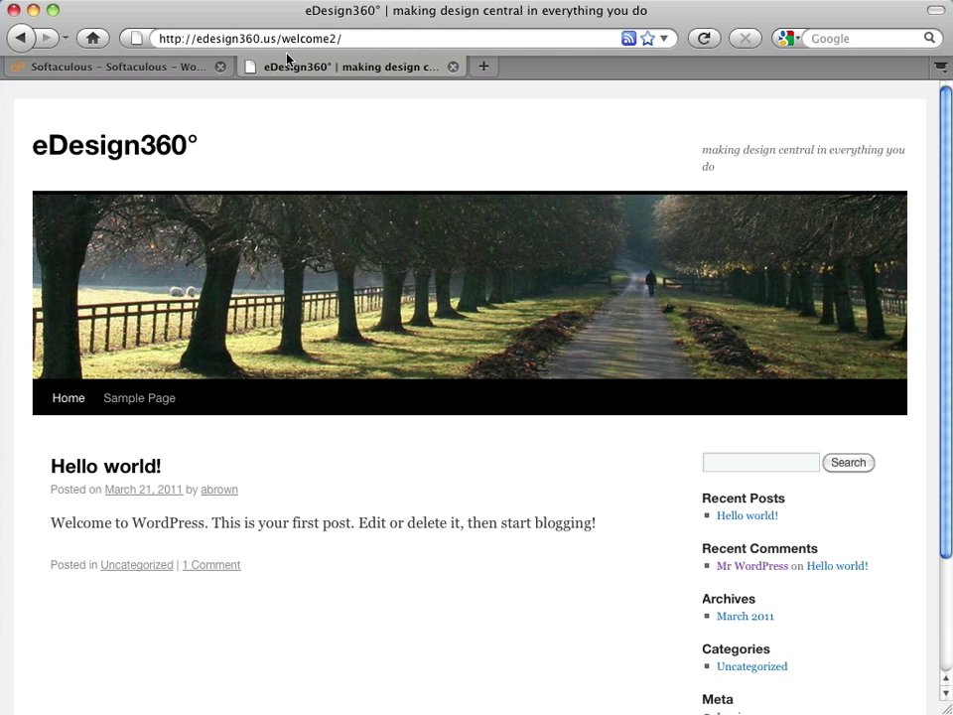
- Load the bare edesign360.us domain to see its placeholder page, then return to the Softaculous tab
left_click_drag(282, 38, 357, 43)
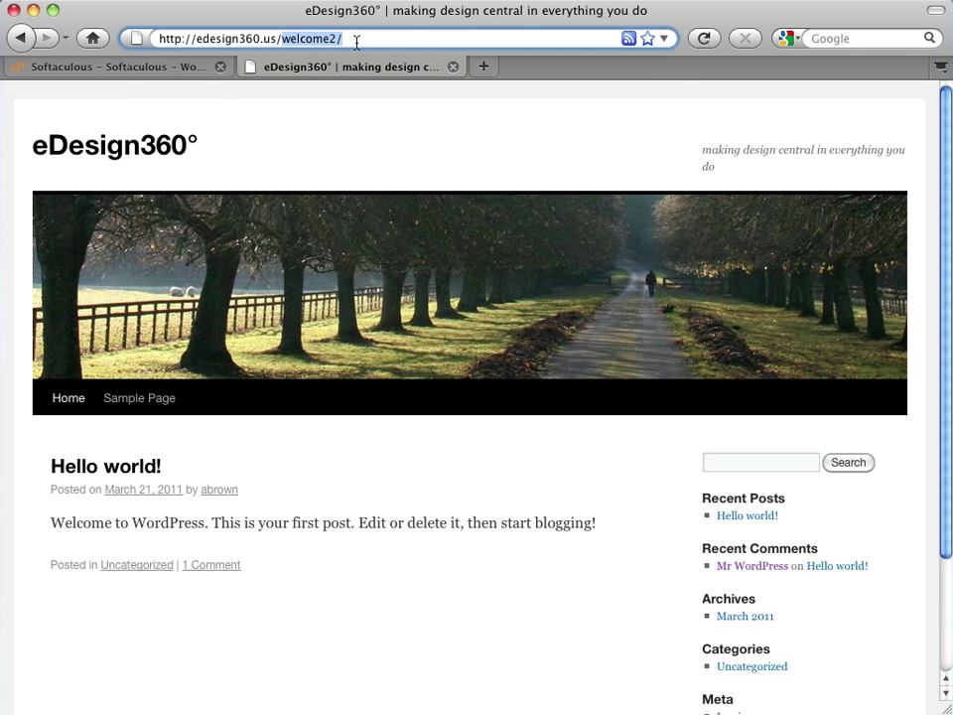
key("BackSpace")
key("Return")
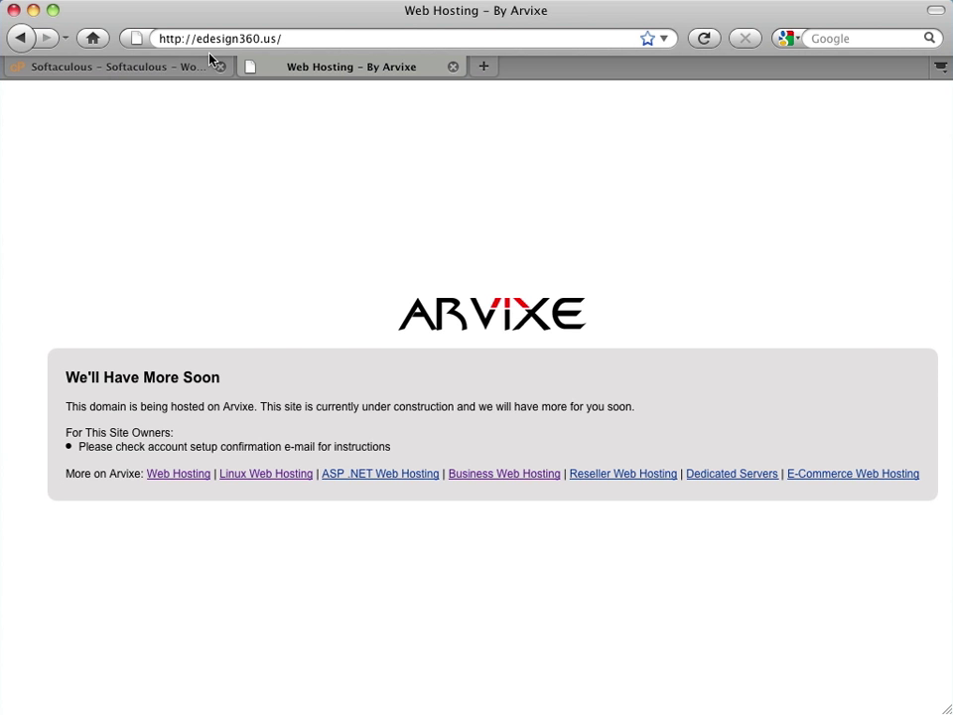
left_click(177, 67)
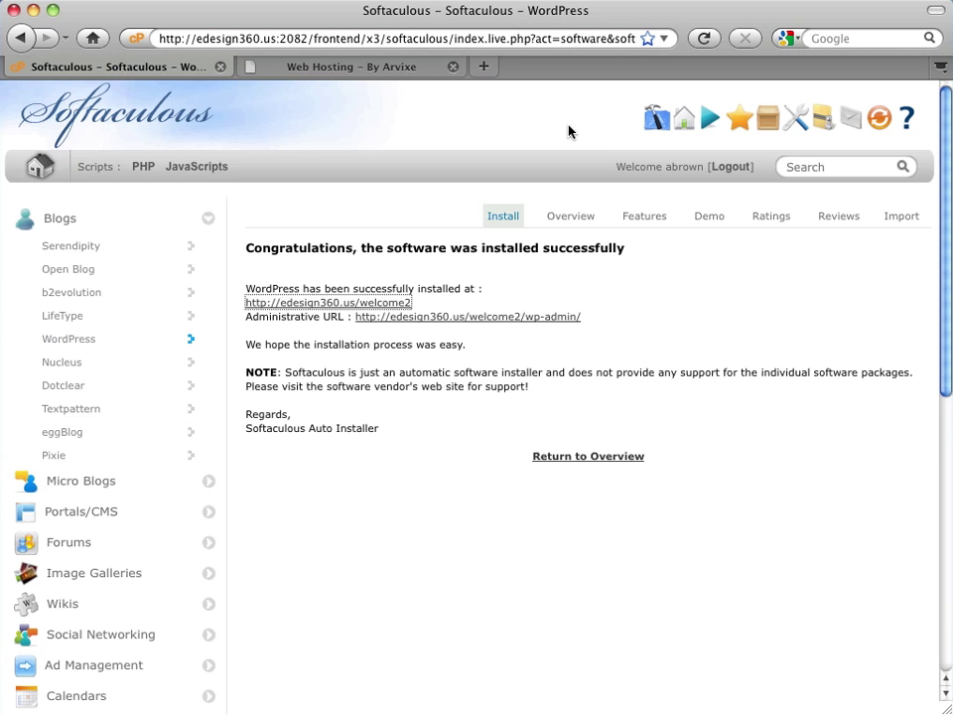
- Go to the cPanel home page and open Redirects from the Domains section
left_click(645, 121)
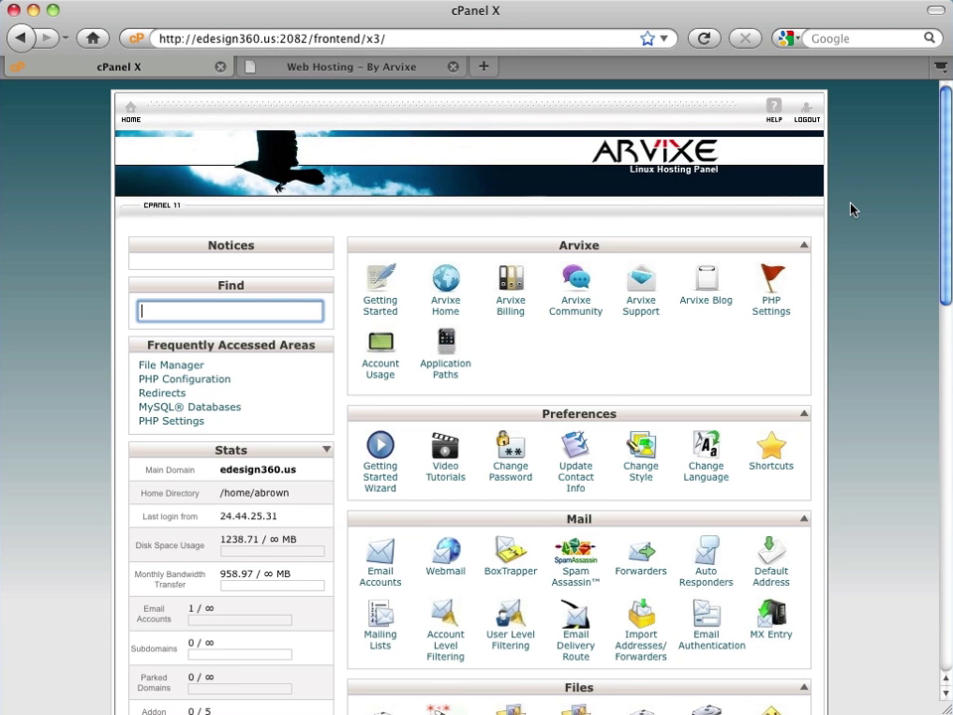
scroll(851, 209, "down", 10)
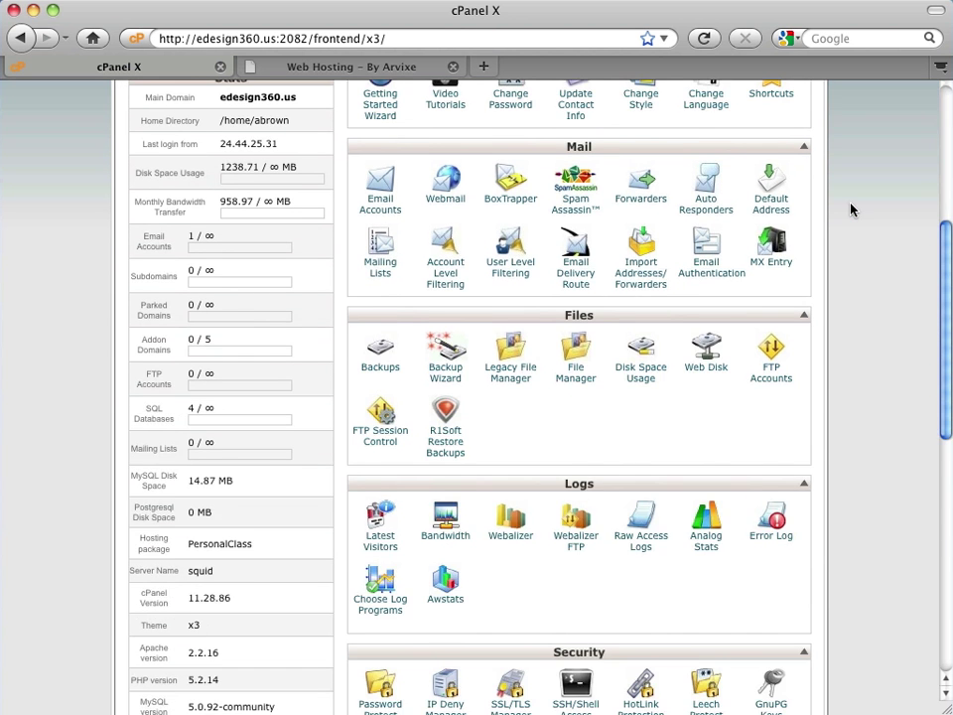
scroll(852, 209, "down", 8)
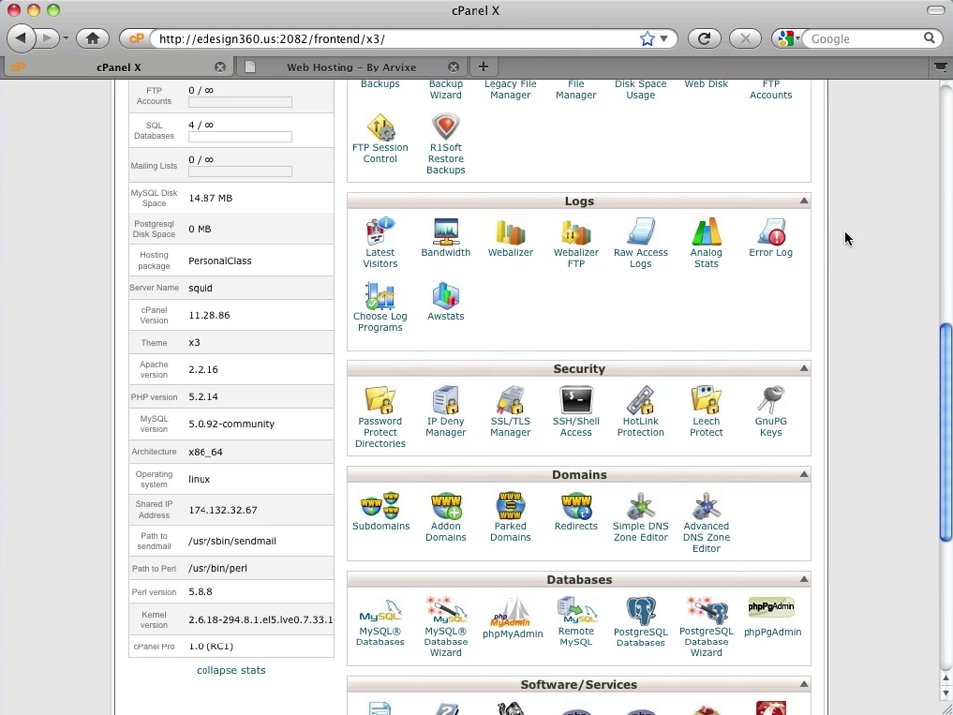
left_click(584, 519)
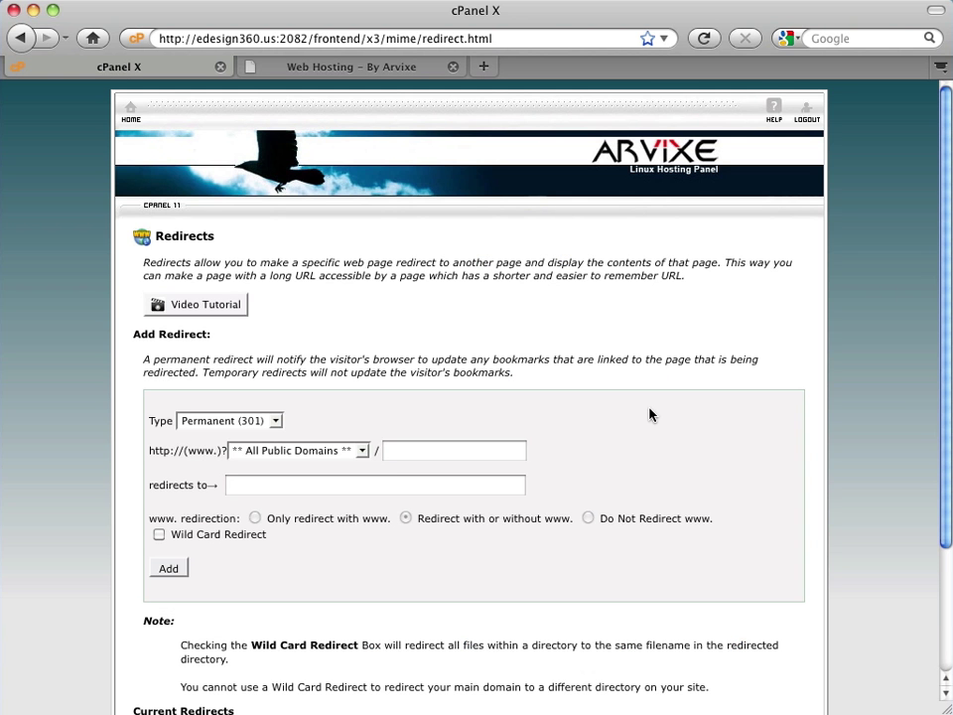
scroll(649, 416, "down", 2)
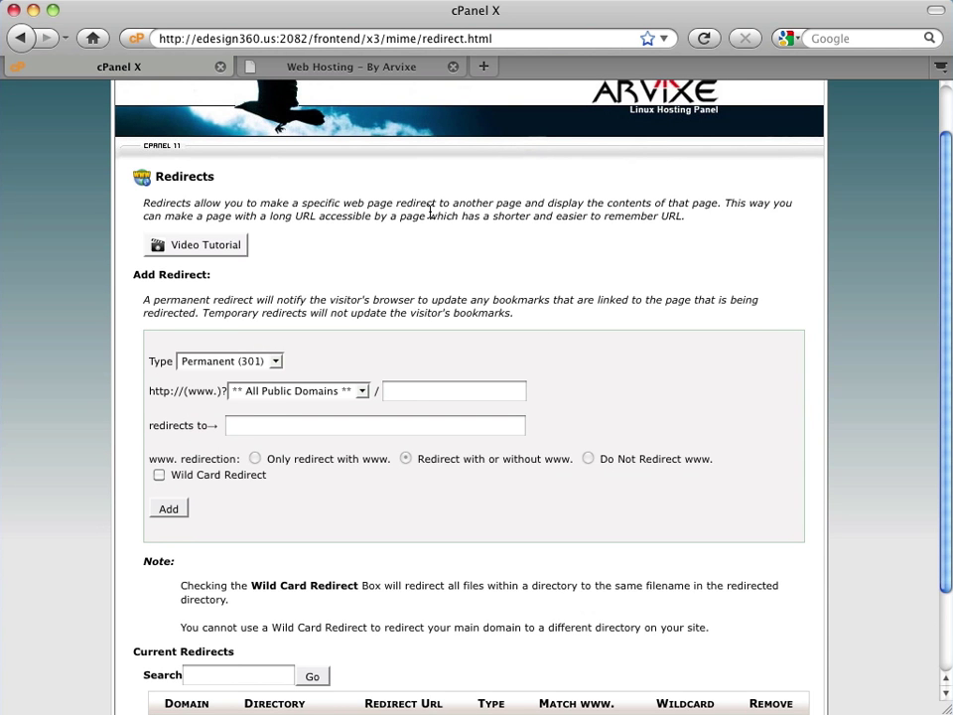
left_click_drag(279, 40, 120, 38)
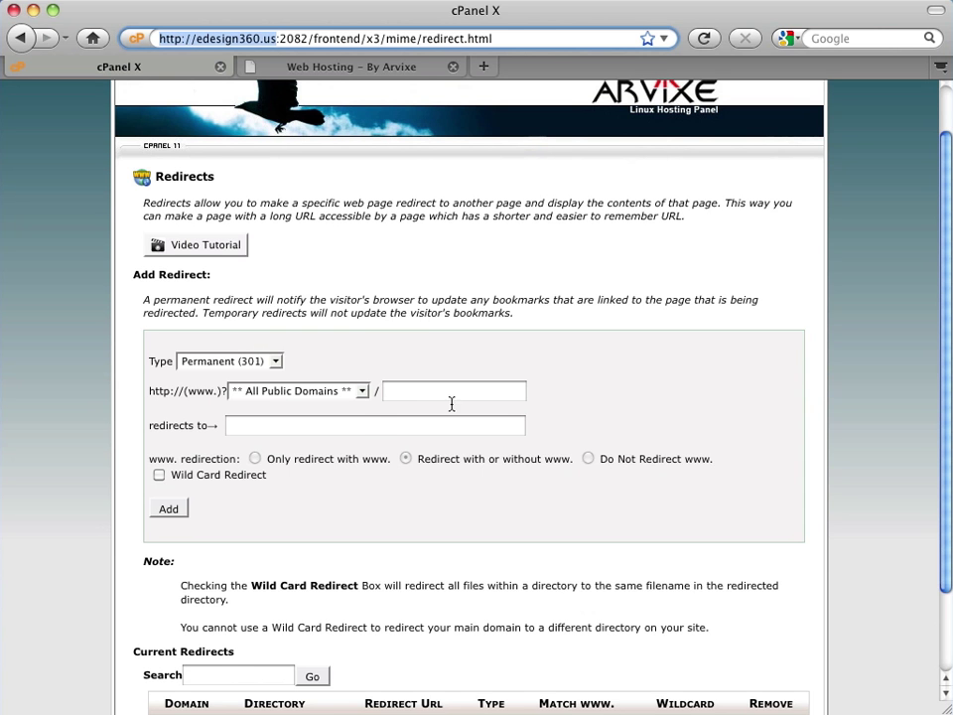
left_click(364, 390)
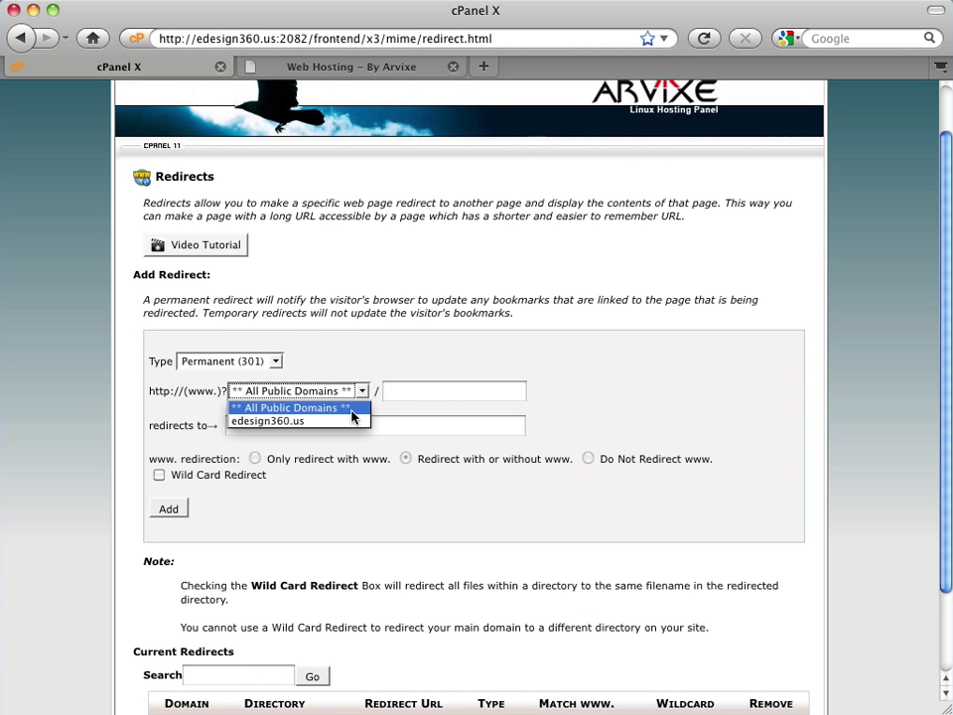
left_click(354, 421)
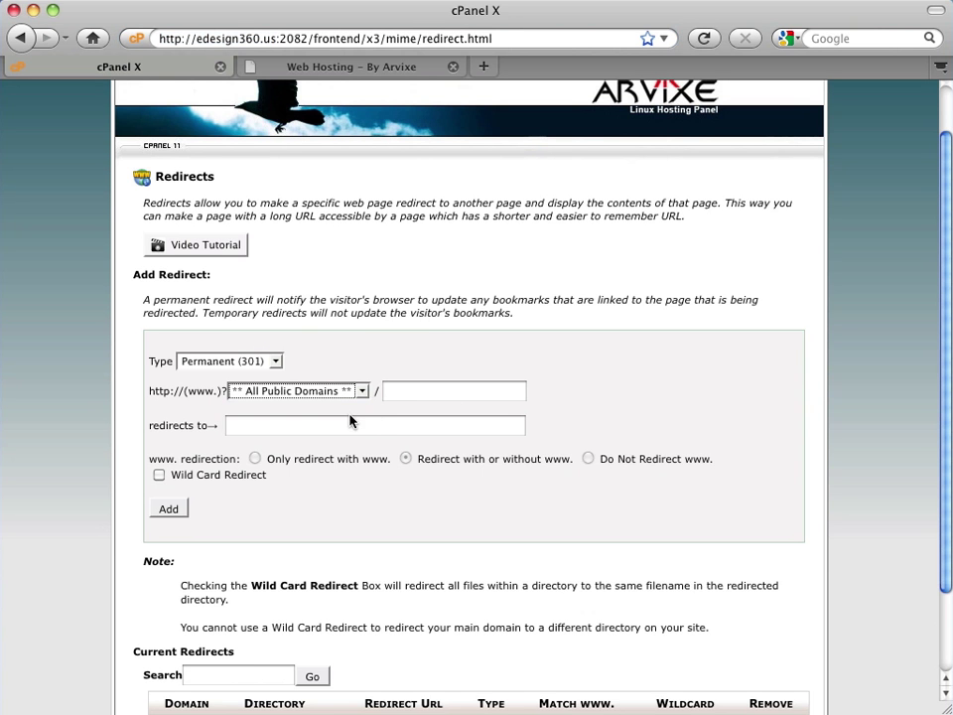
left_click(290, 431)
type("http")
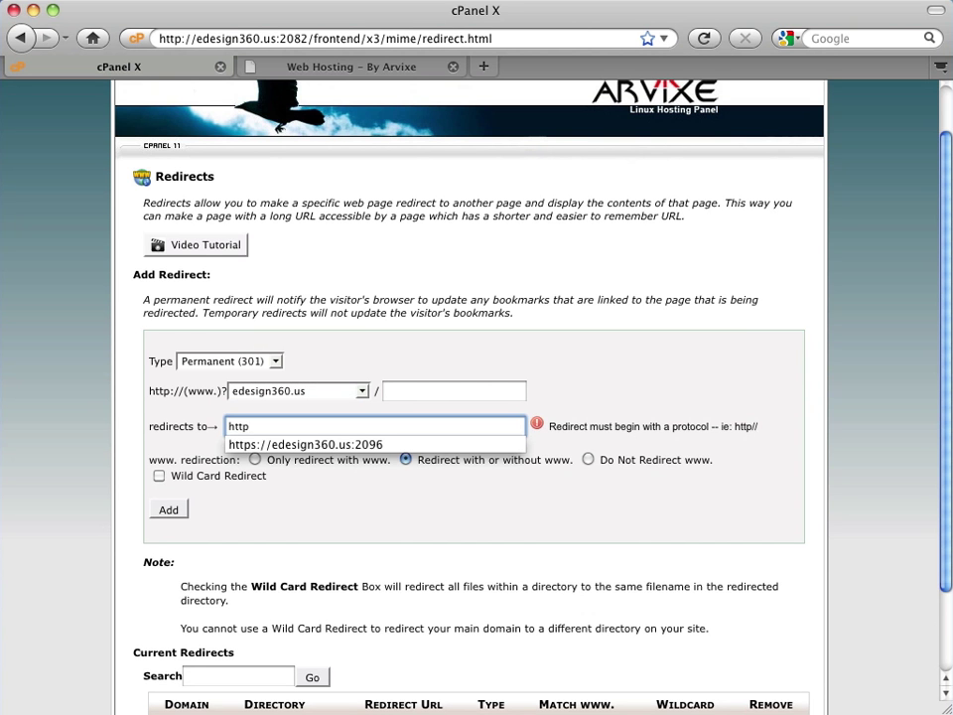
type("://e")
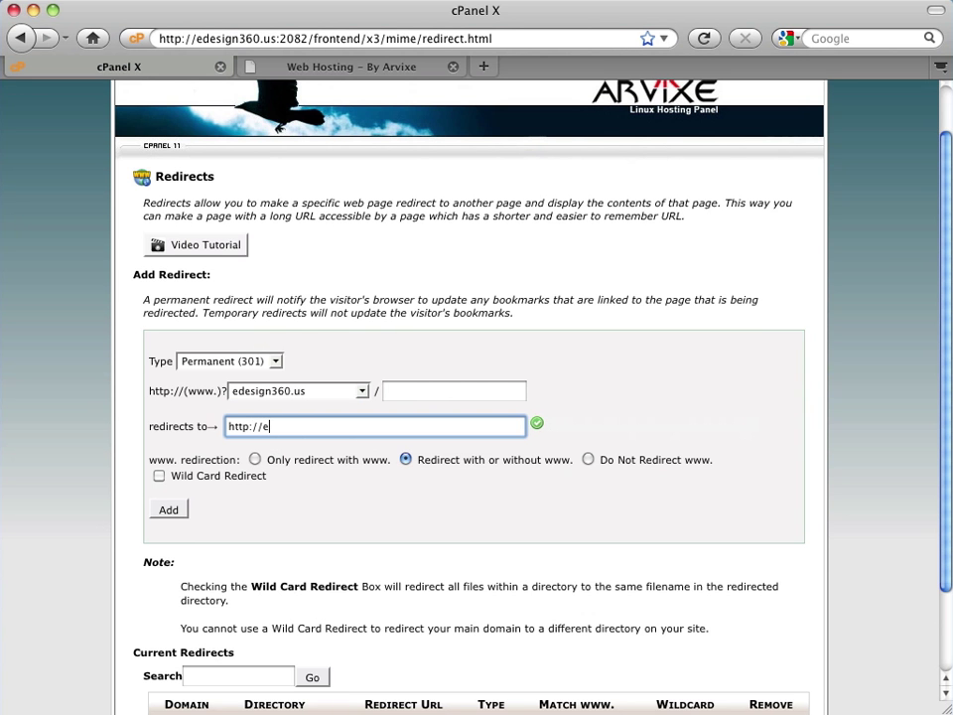
type("design360.us/welcome")
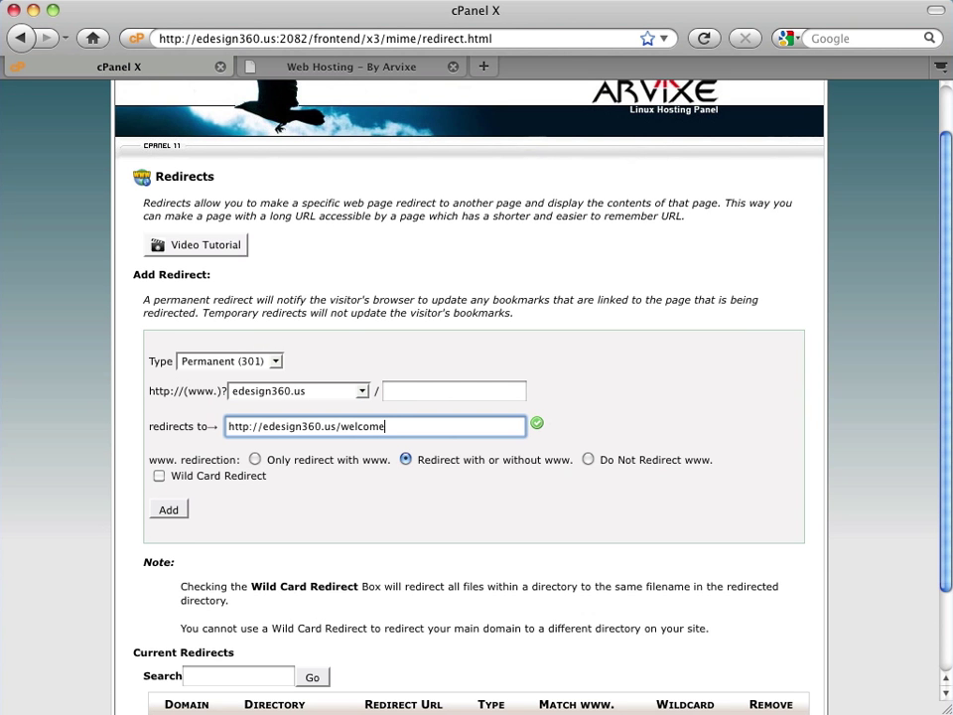
type("2/")
scroll(685, 390, "down", 3)
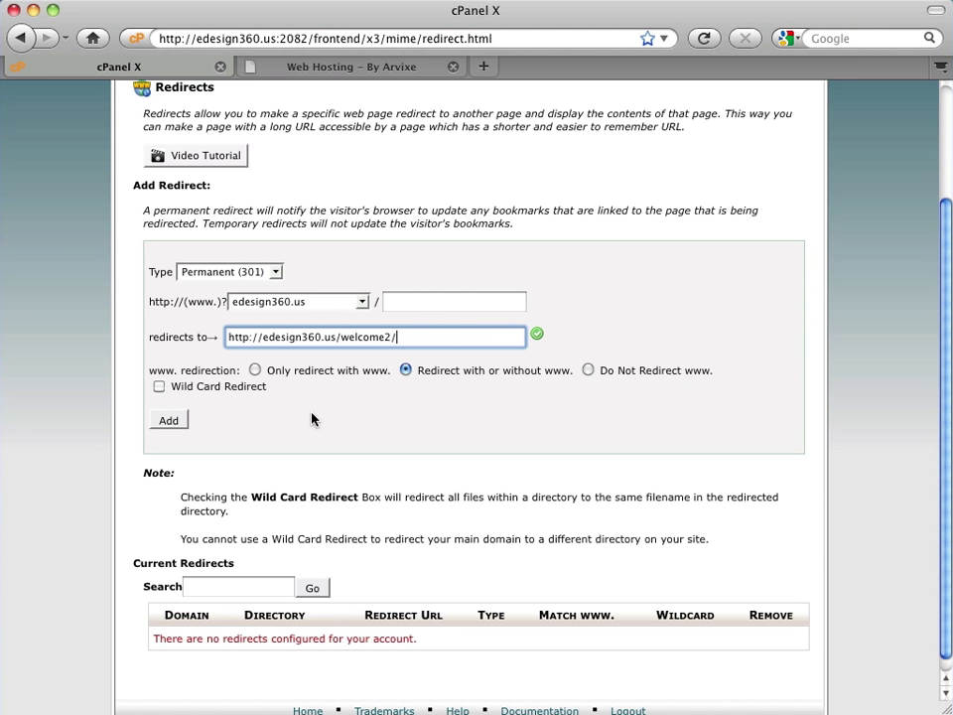
left_click(178, 423)
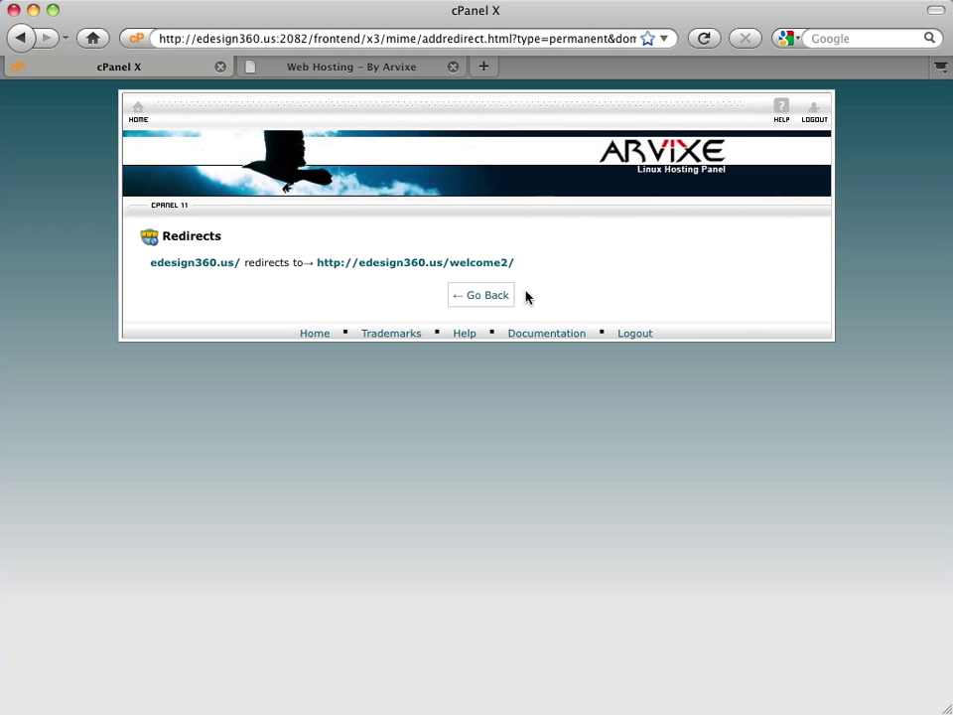
- Reload edesign360.us in the other tab twice, confirming it lands on edesign360.us/welcome2/
left_click(401, 69)
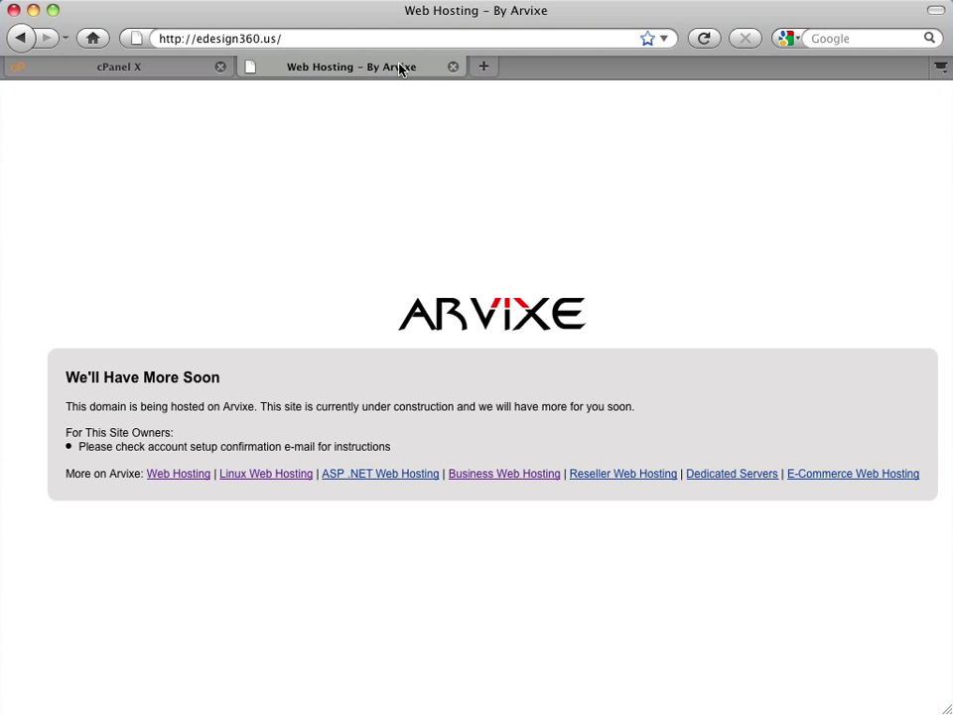
left_click(311, 39)
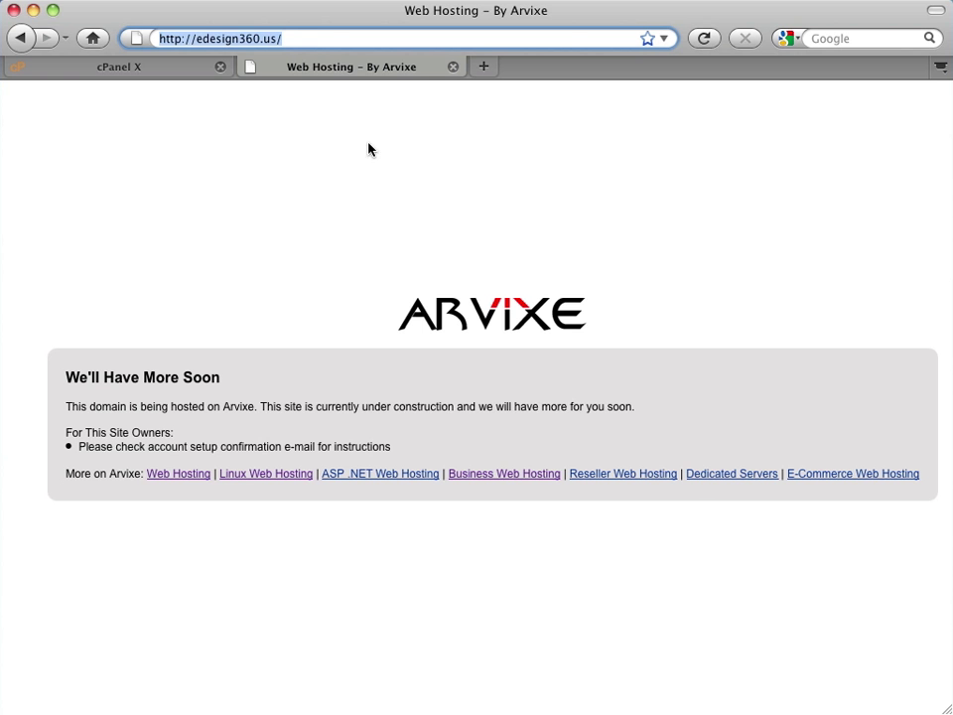
left_click(706, 36)
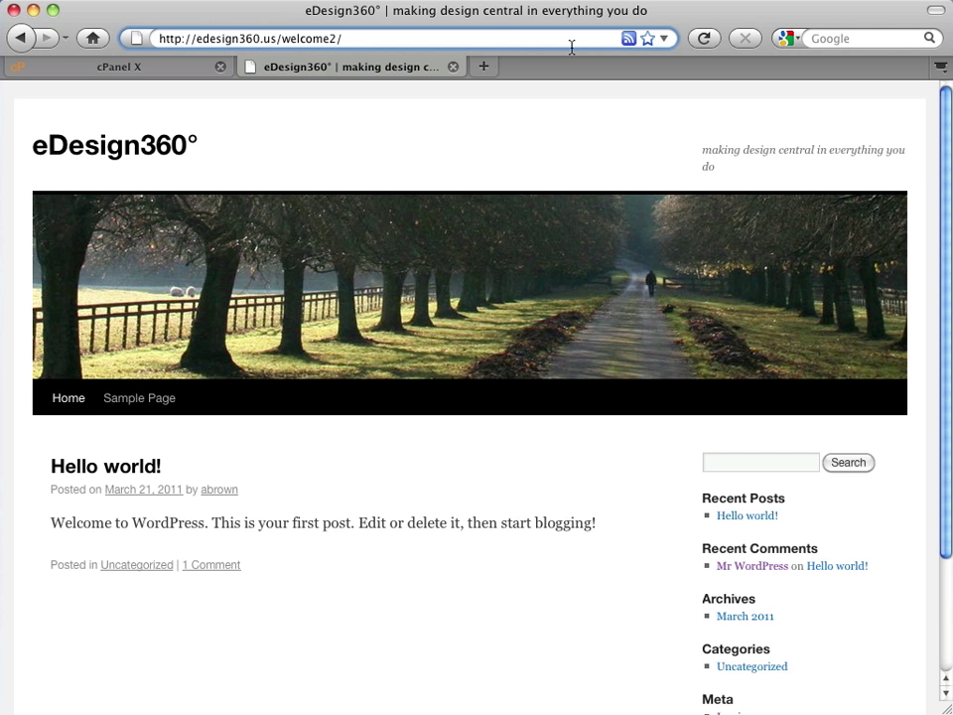
left_click_drag(281, 39, 325, 66)
key("BackSpace")
key("BackSpace")
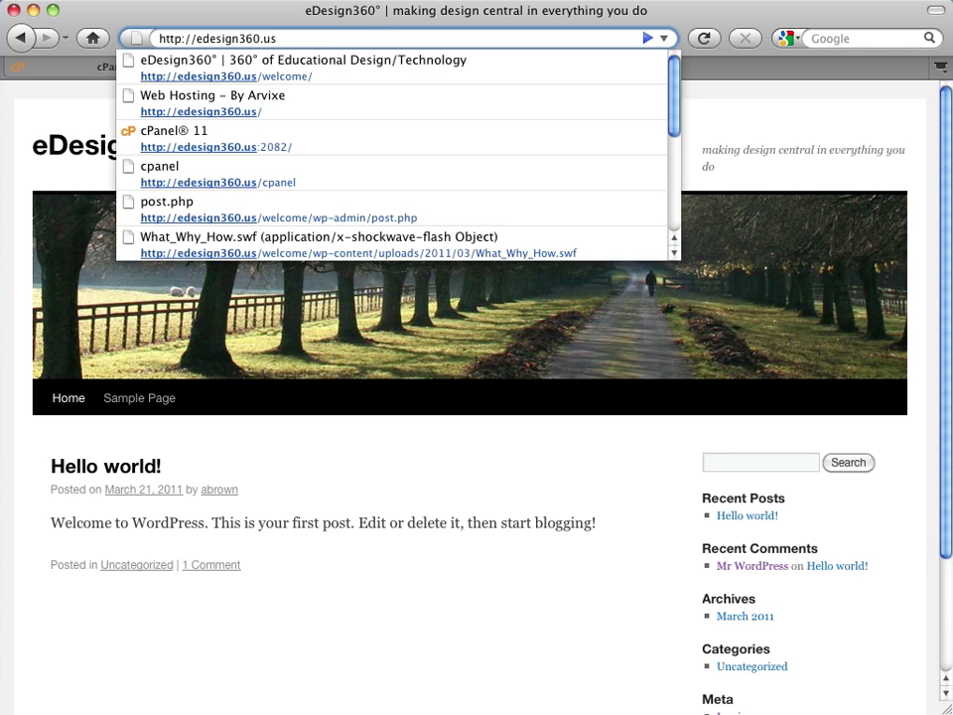
key("Return")
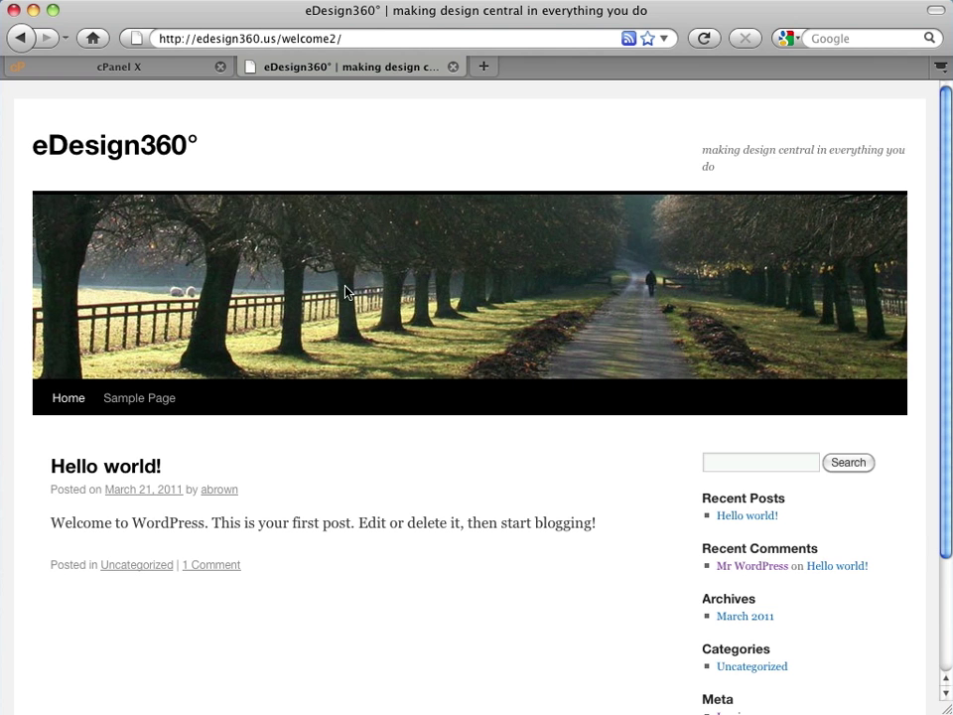